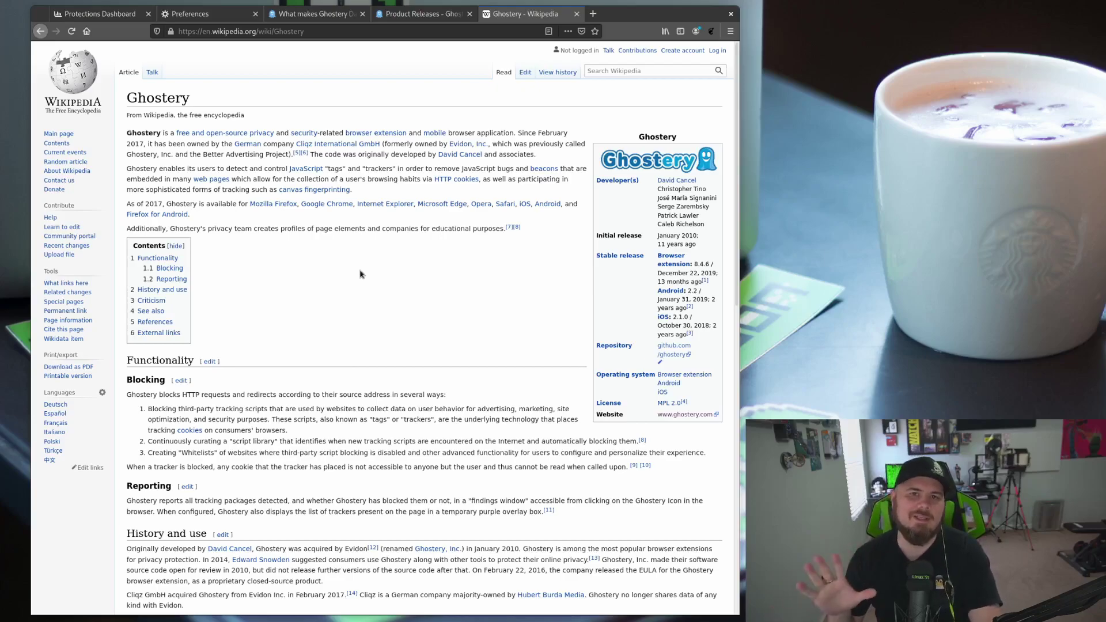
# Read through the Functionality, History and use, and Criticism sections of the Wikipedia article on Ghostery
pyautogui.scroll(-5, 338, 274)
pyautogui.scroll(-4, 338, 275)
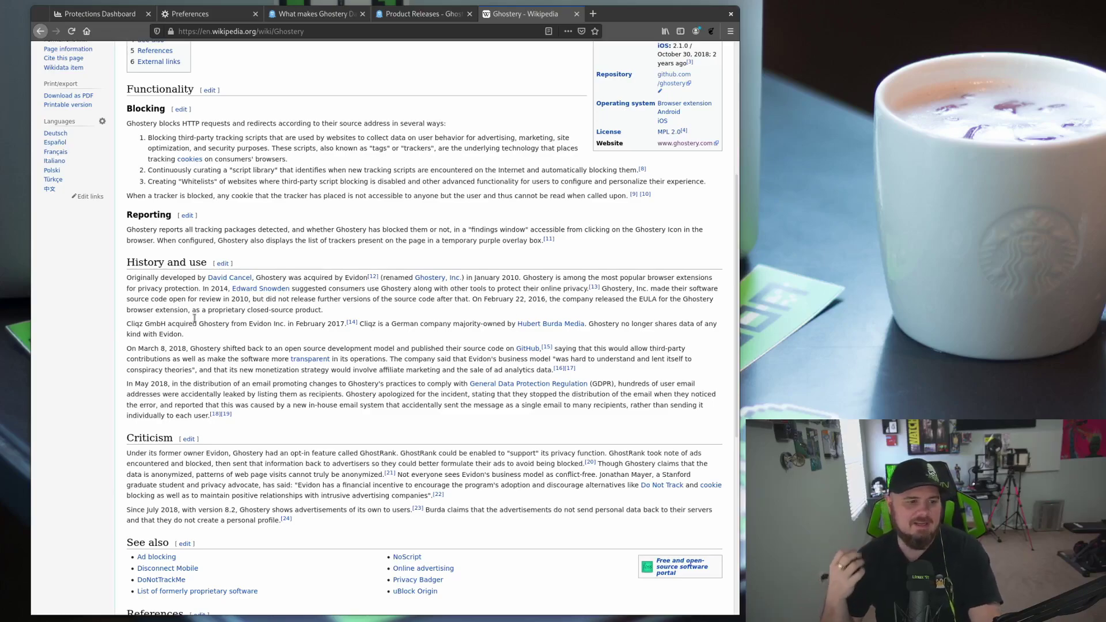
pyautogui.scroll(5, 310, 312)
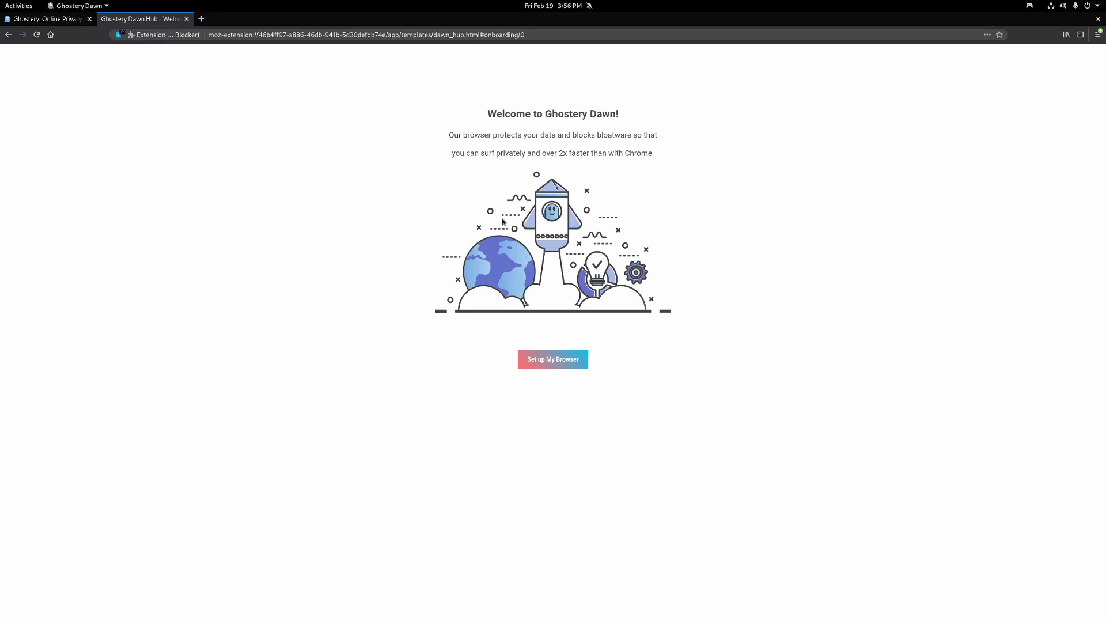
# Start the browser setup and choose to sign in with an existing Ghostery account
pyautogui.click(549, 358)
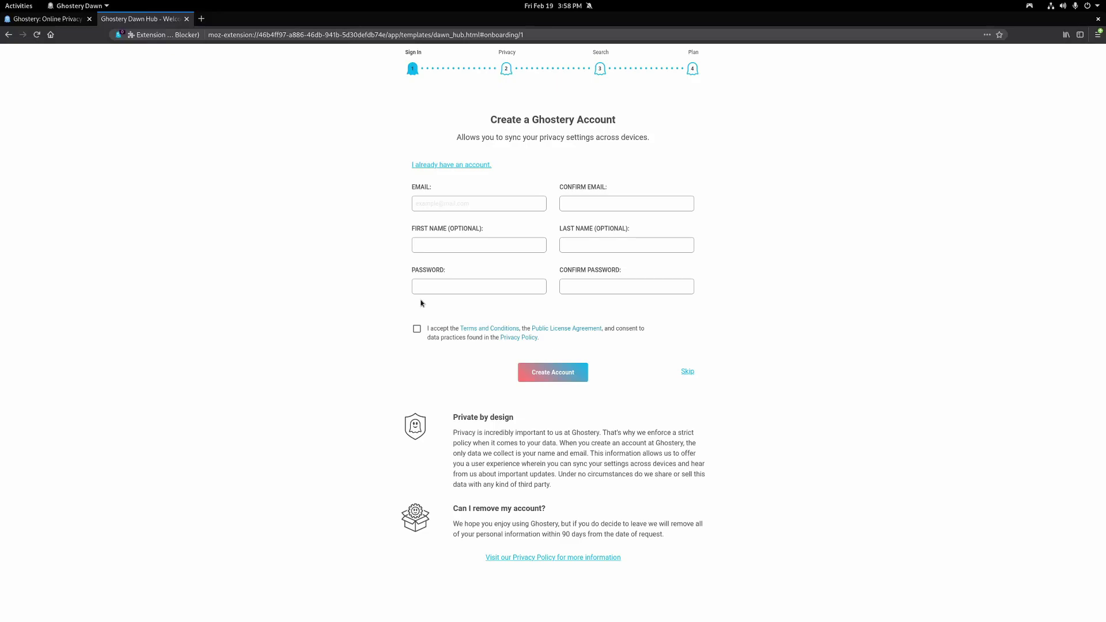
pyautogui.click(448, 166)
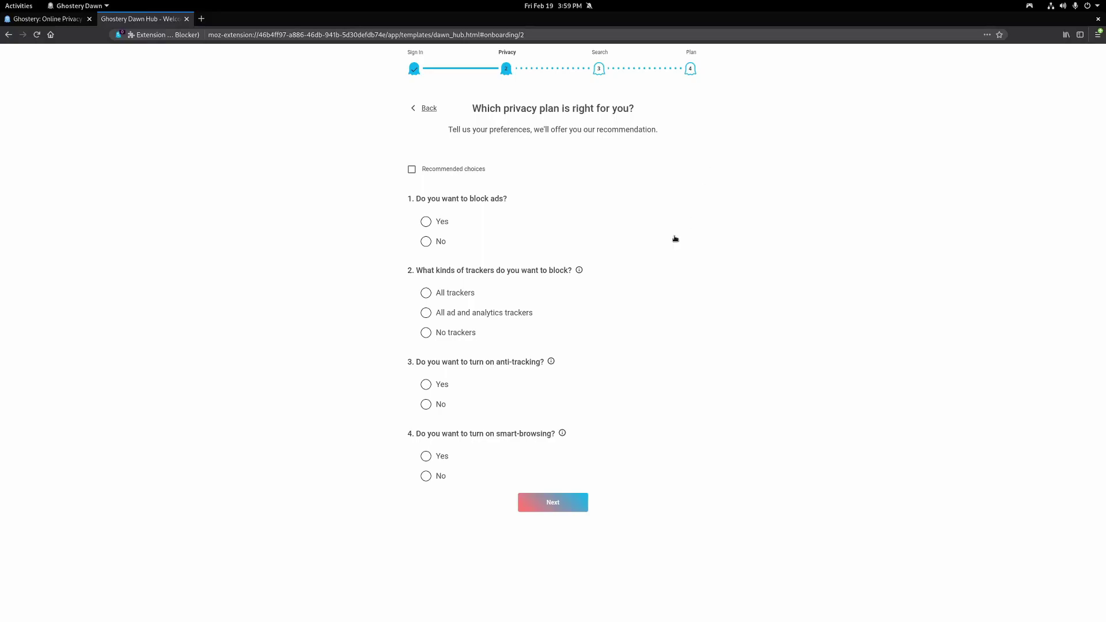
# Apply the recommended choices to the privacy questions and continue to the default search selection
pyautogui.moveTo(580, 272)
pyautogui.click(413, 170)
pyautogui.moveTo(580, 272)
pyautogui.click(565, 503)
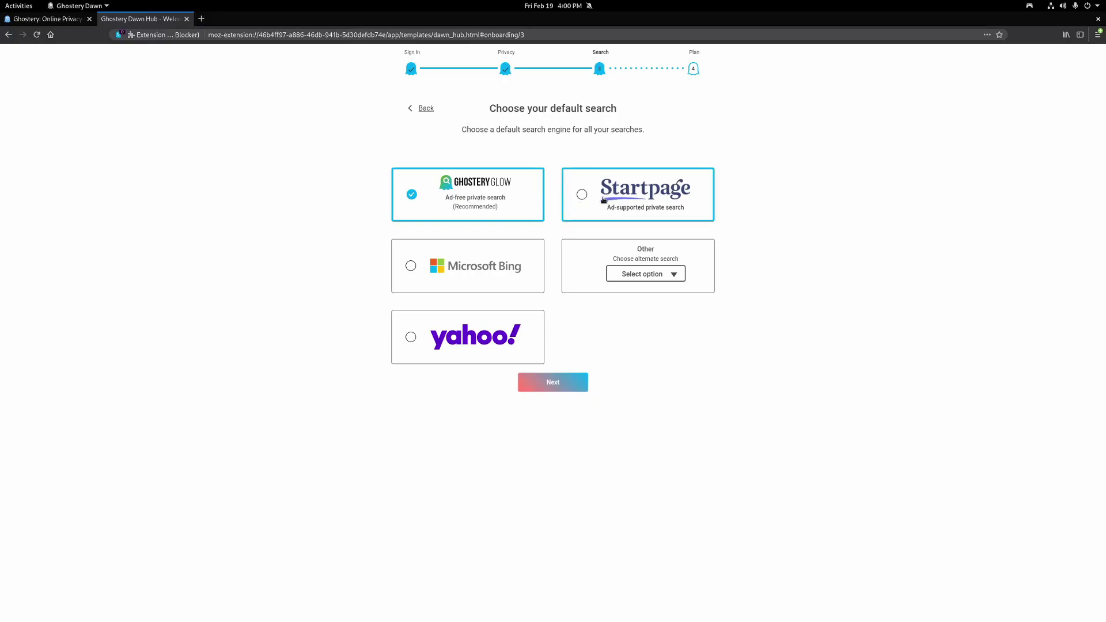
# Review the alternate search engines, keep Ghostery Glow as the default search, and continue to the plan selection
pyautogui.click(617, 278)
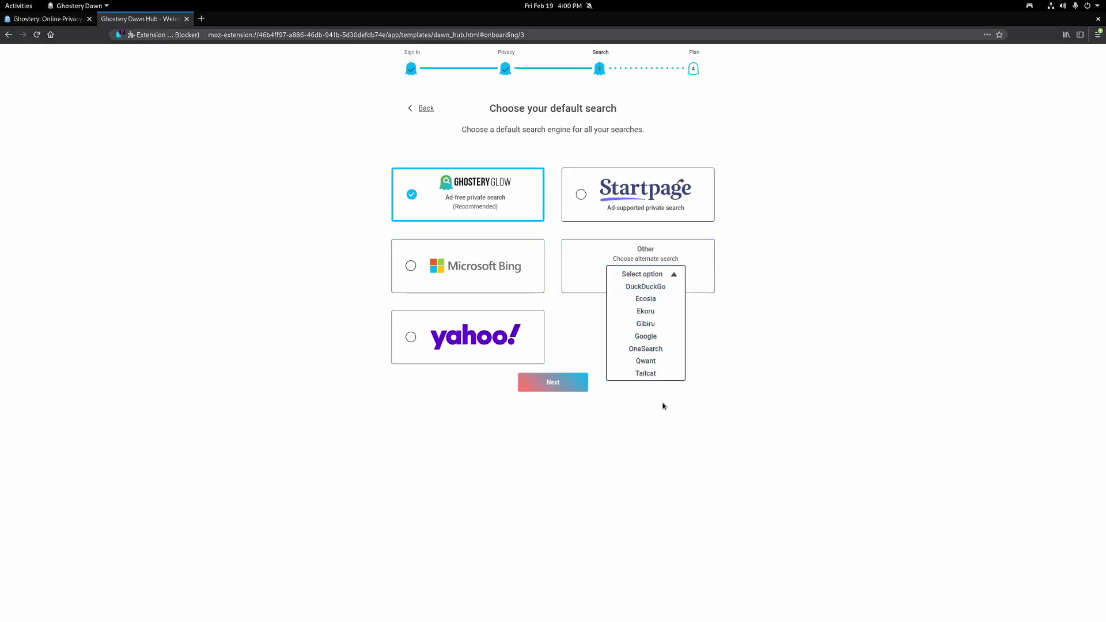
pyautogui.click(648, 441)
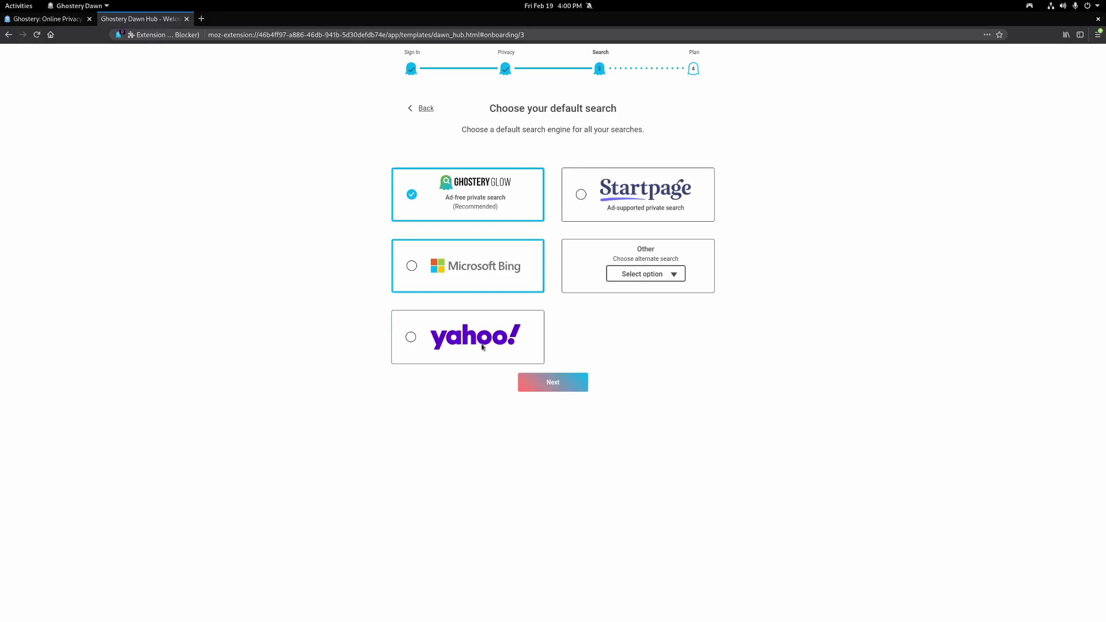
pyautogui.click(634, 277)
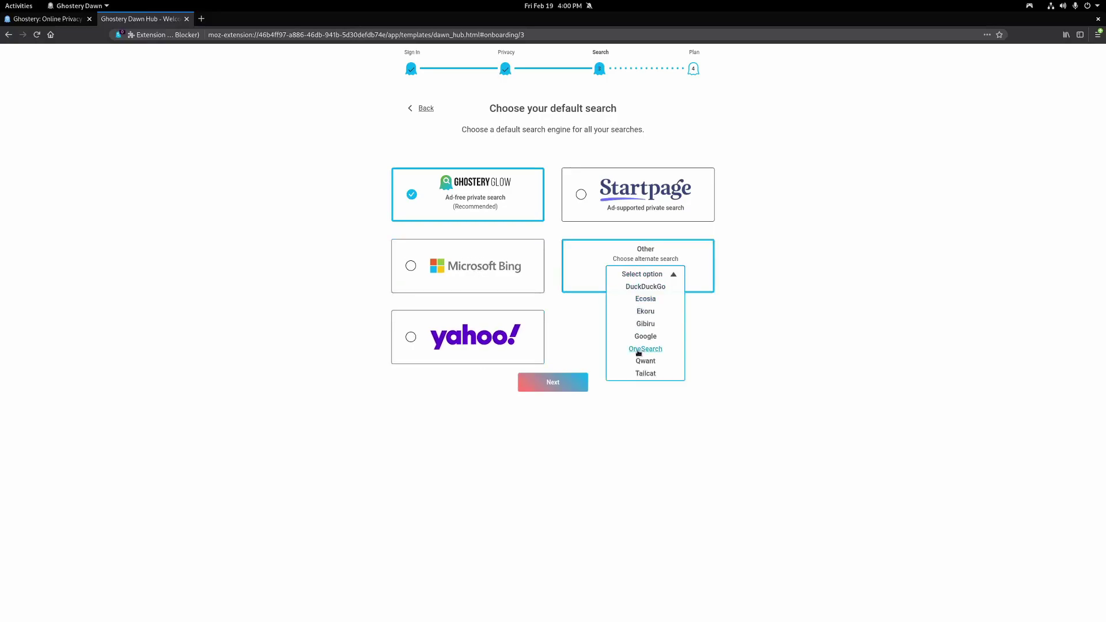
pyautogui.click(662, 417)
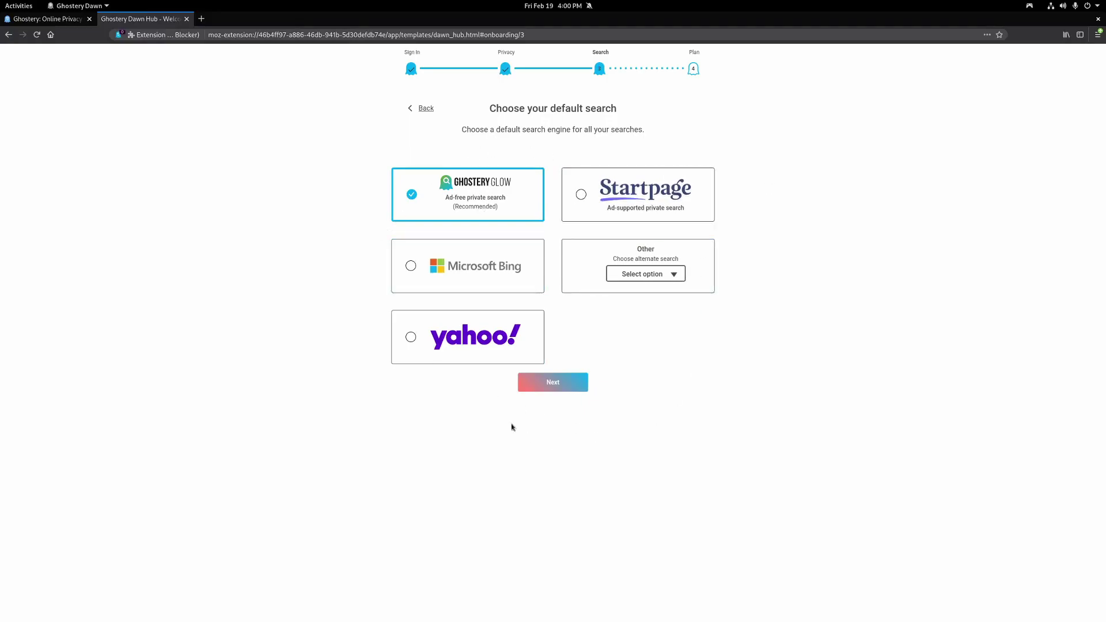
pyautogui.click(558, 384)
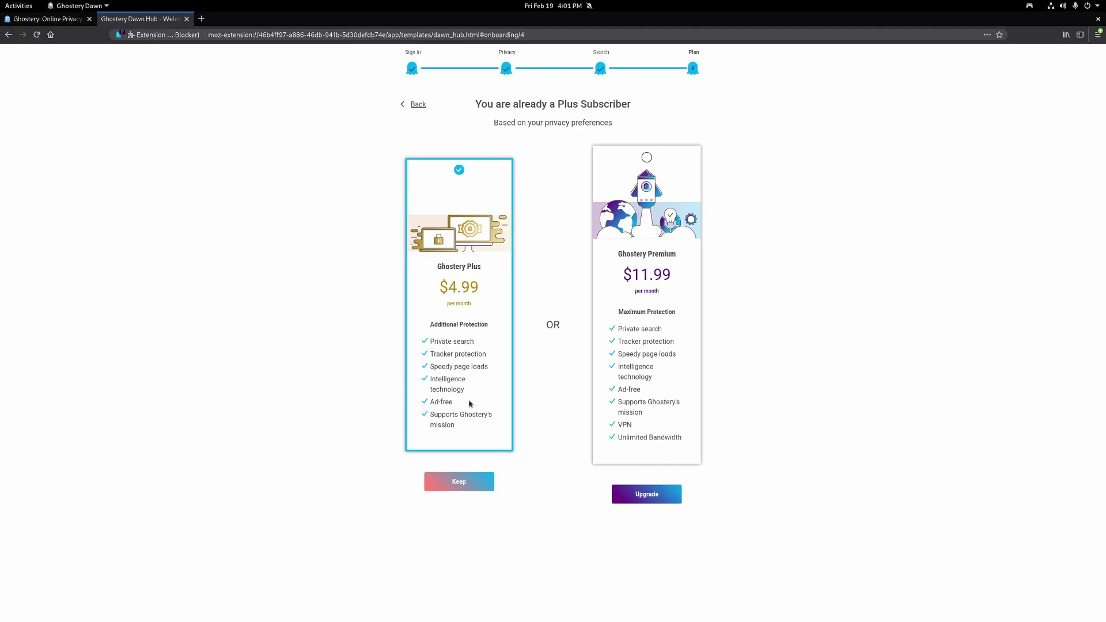
# Keep the Ghostery Plus plan and finish the browser onboarding
pyautogui.click(465, 486)
pyautogui.click(554, 337)
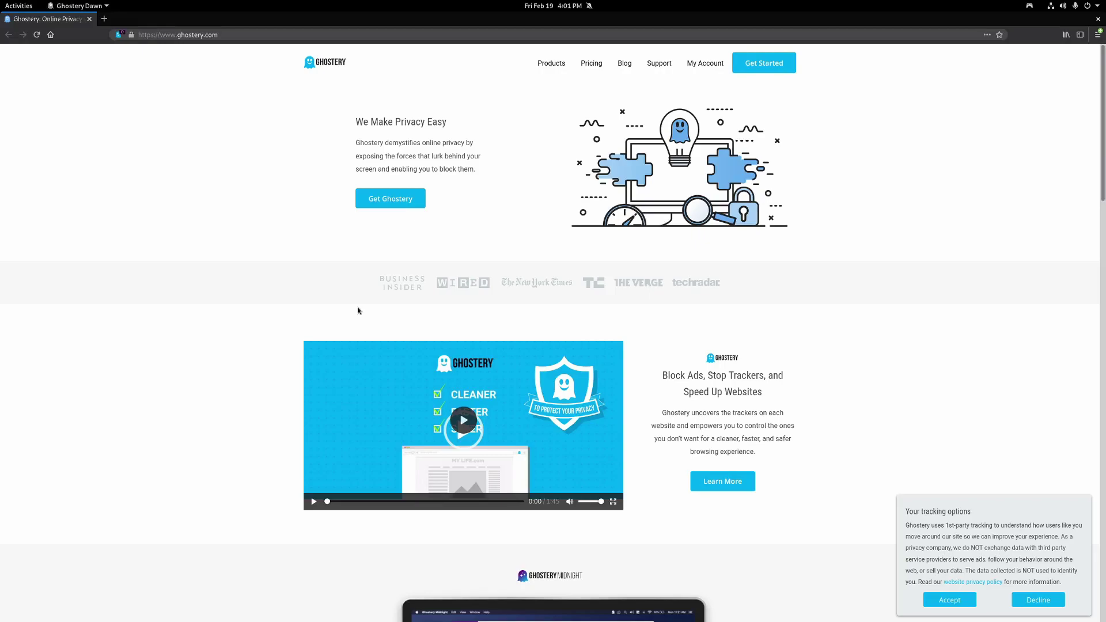
# Look over the Ghostery home page, examining the Midnight and Insights sections and the plan pricing
pyautogui.scroll(-3, 825, 361)
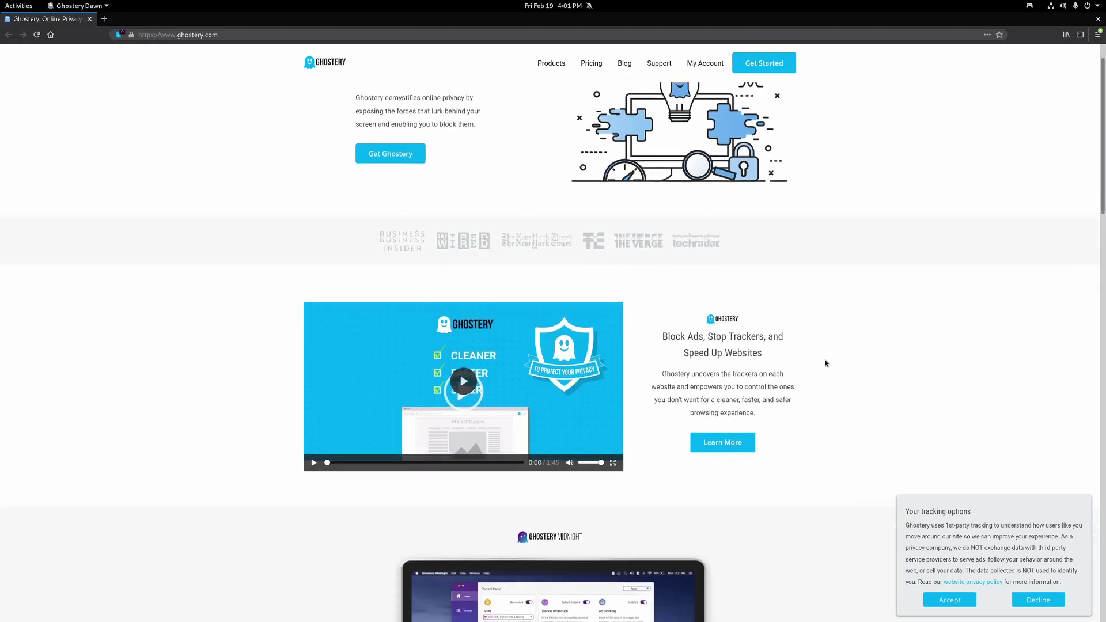
pyautogui.scroll(-5, 785, 382)
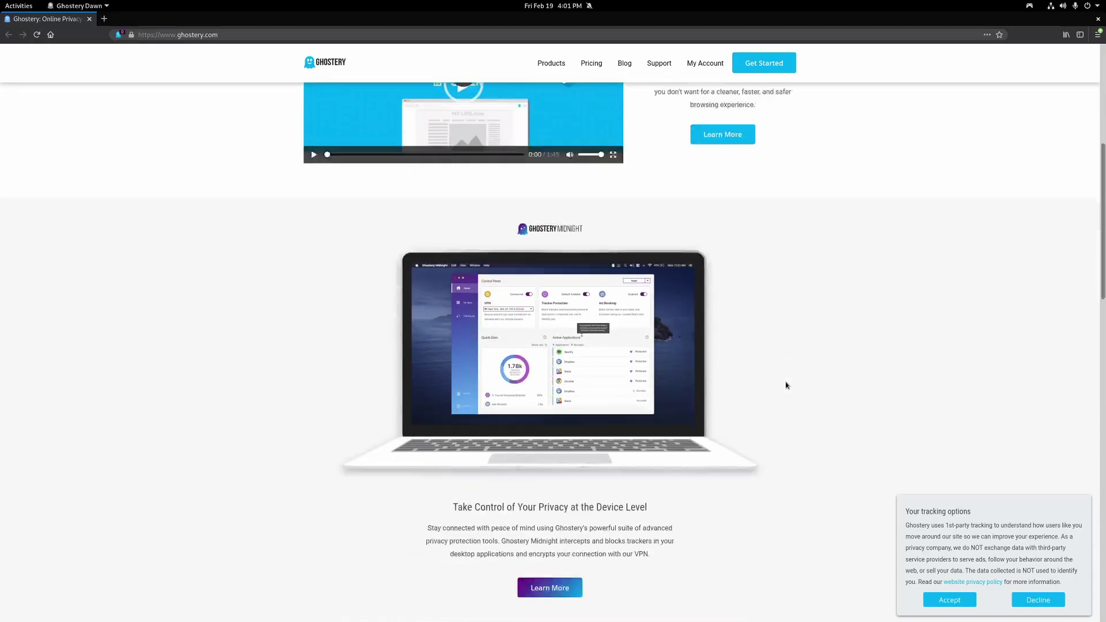
pyautogui.scroll(-2, 770, 383)
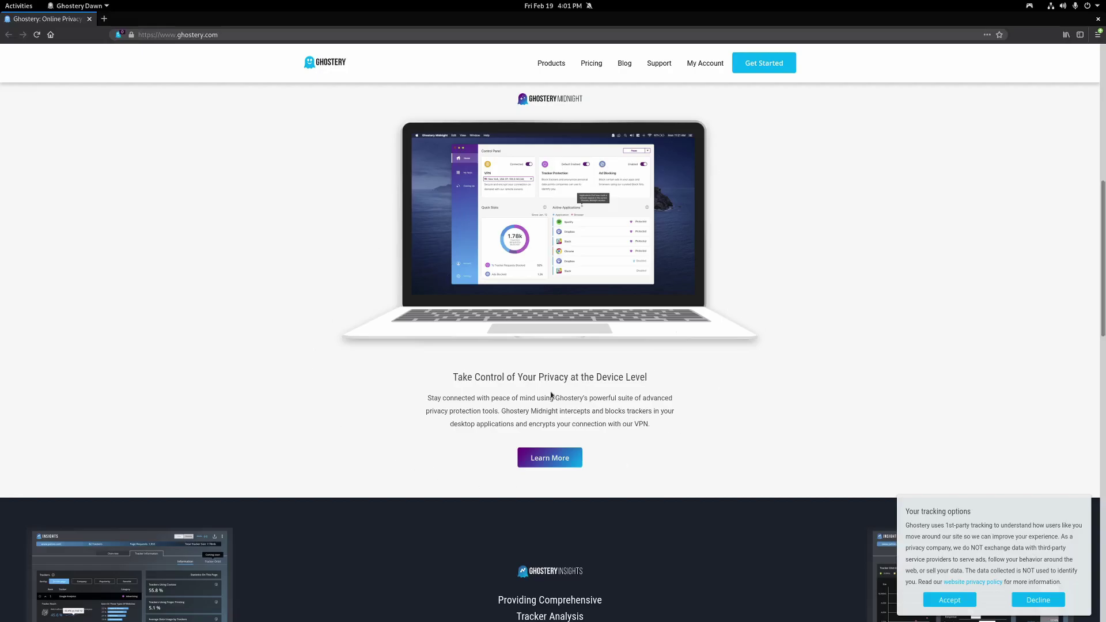
pyautogui.scroll(-5, 330, 288)
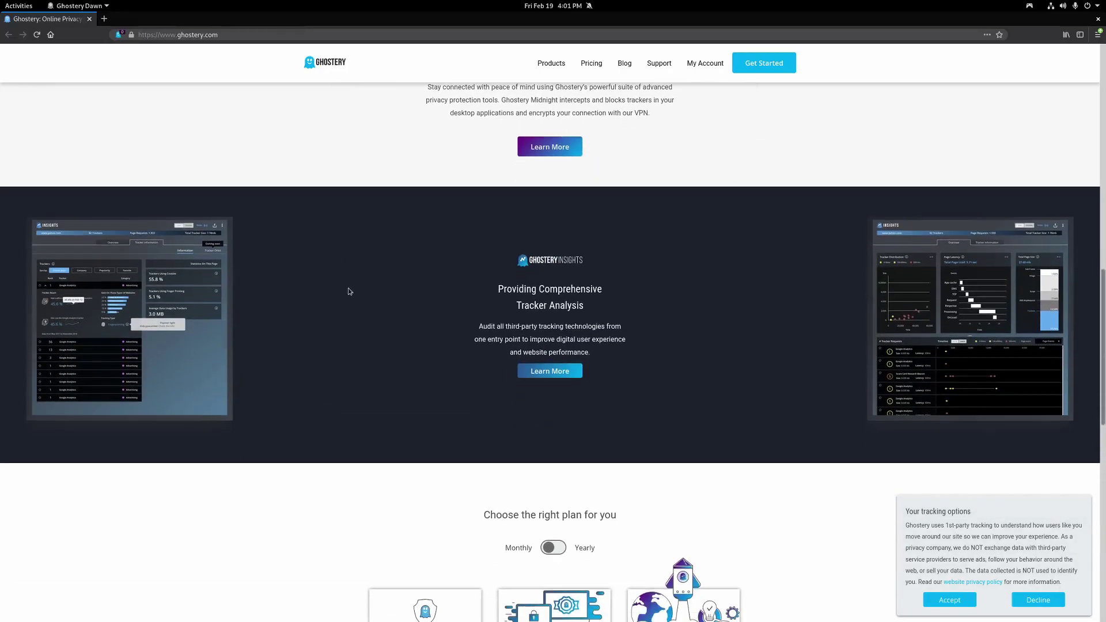
pyautogui.scroll(-2, 361, 288)
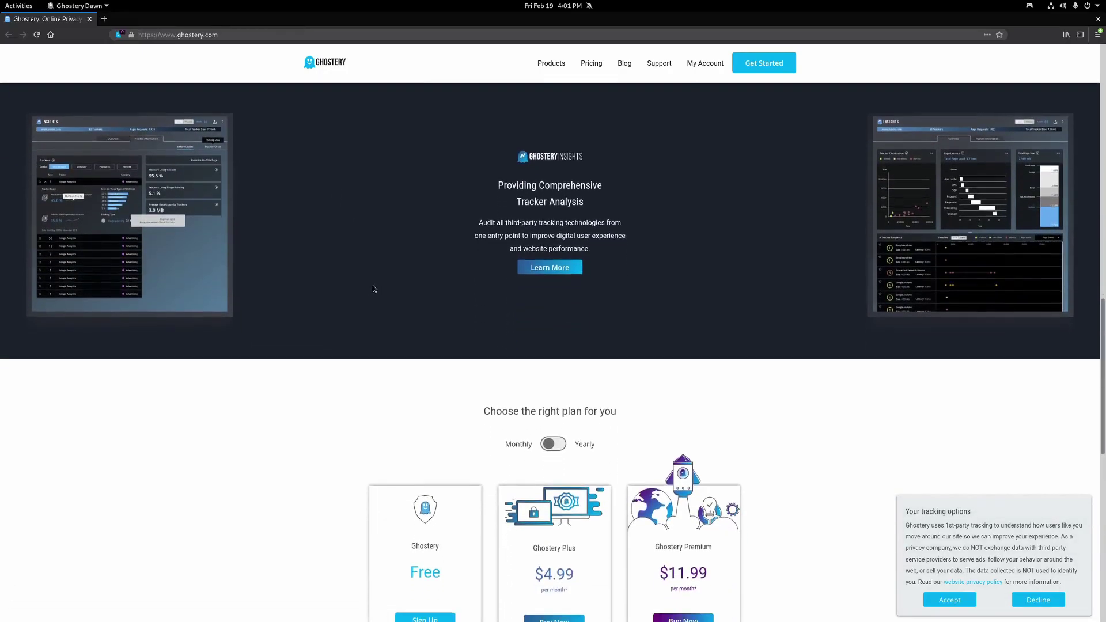
pyautogui.scroll(2, 374, 288)
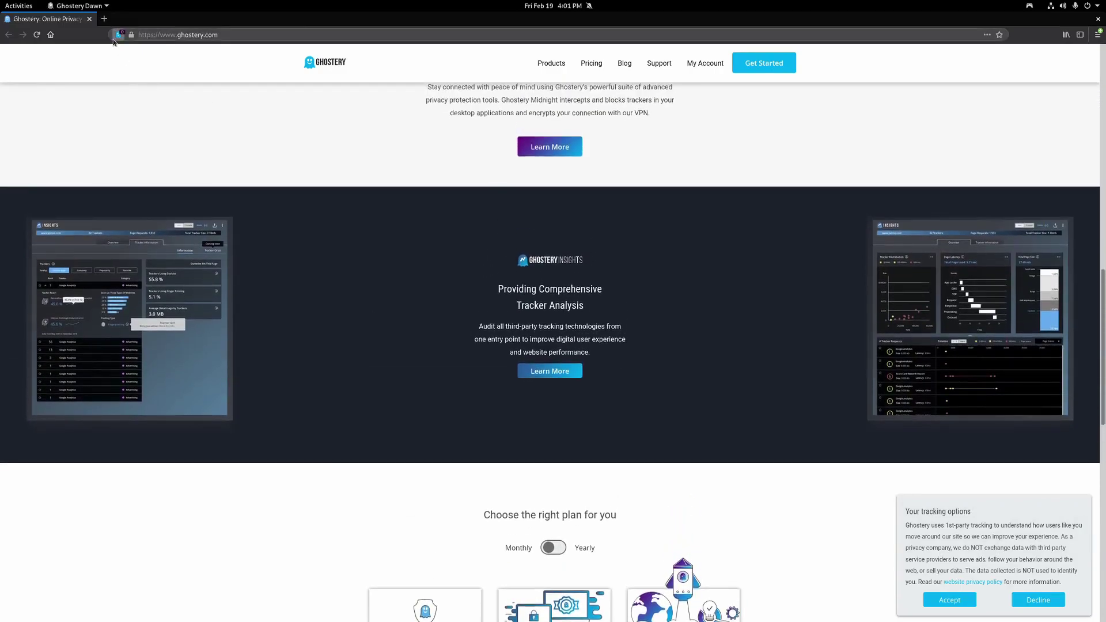
pyautogui.click(118, 36)
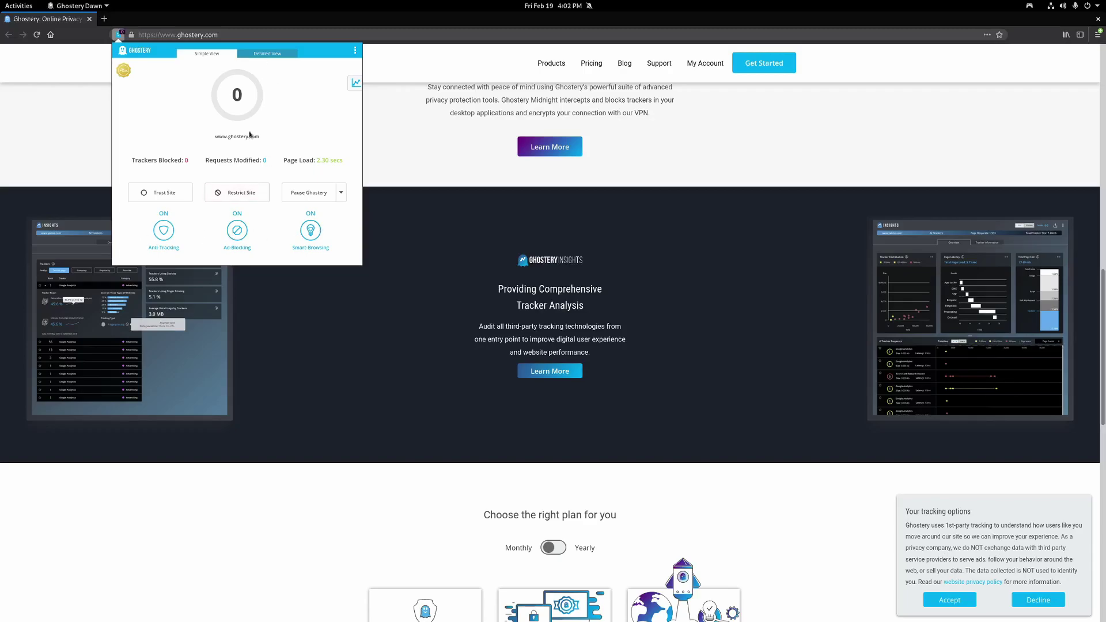
pyautogui.click(256, 54)
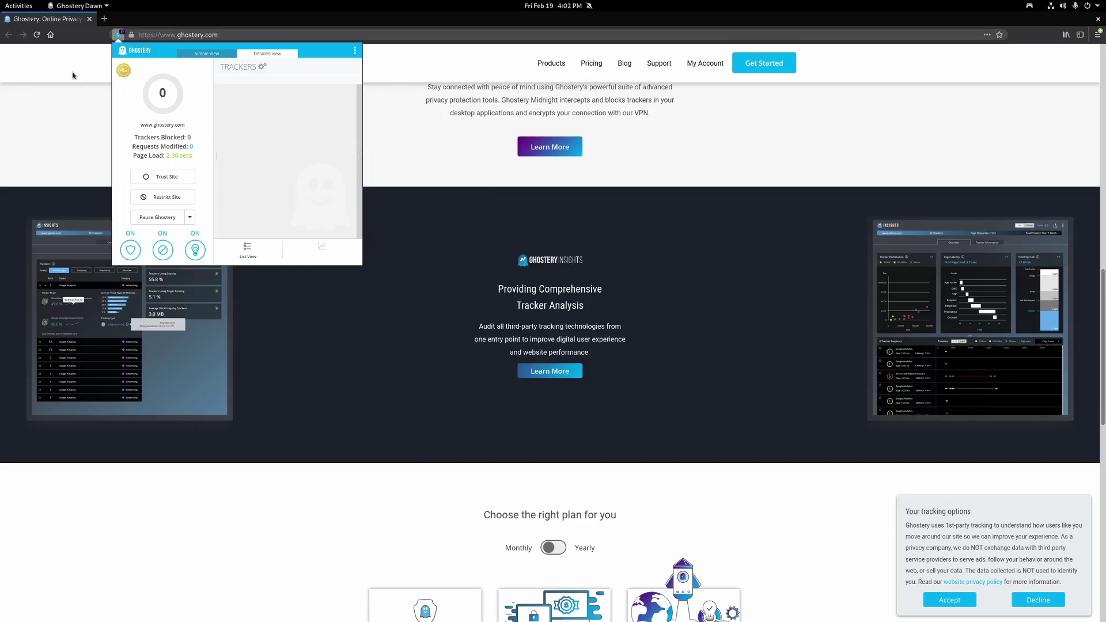
# Open the Add-ons Manager in a new tab and search for "bitwarden" add-ons
pyautogui.hotkey('ctrl', 't')
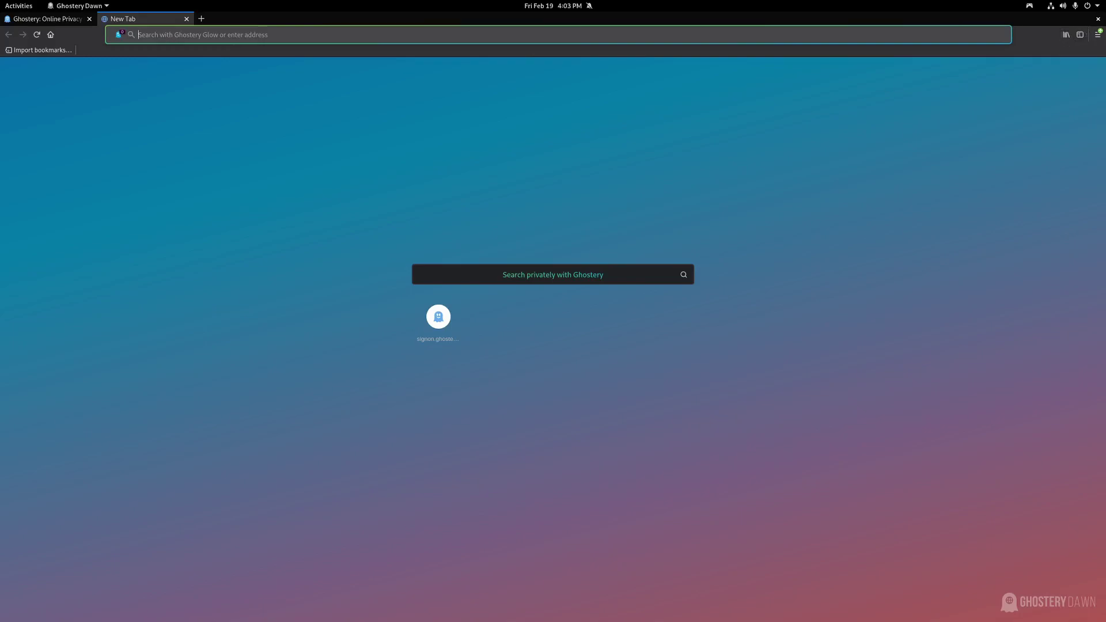
pyautogui.click(1098, 35)
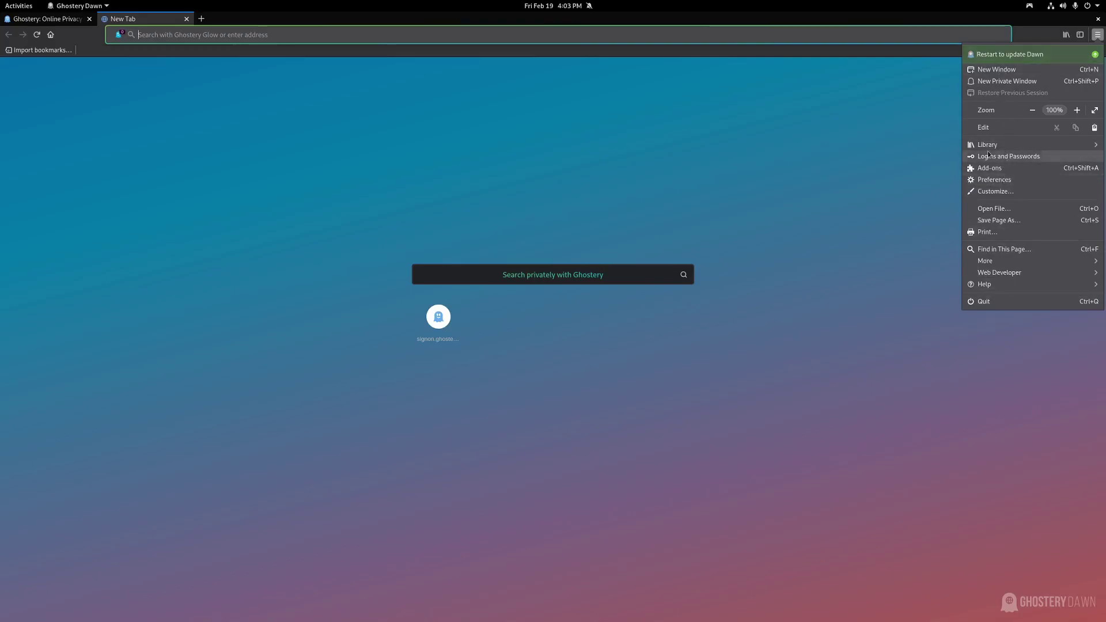
pyautogui.click(990, 169)
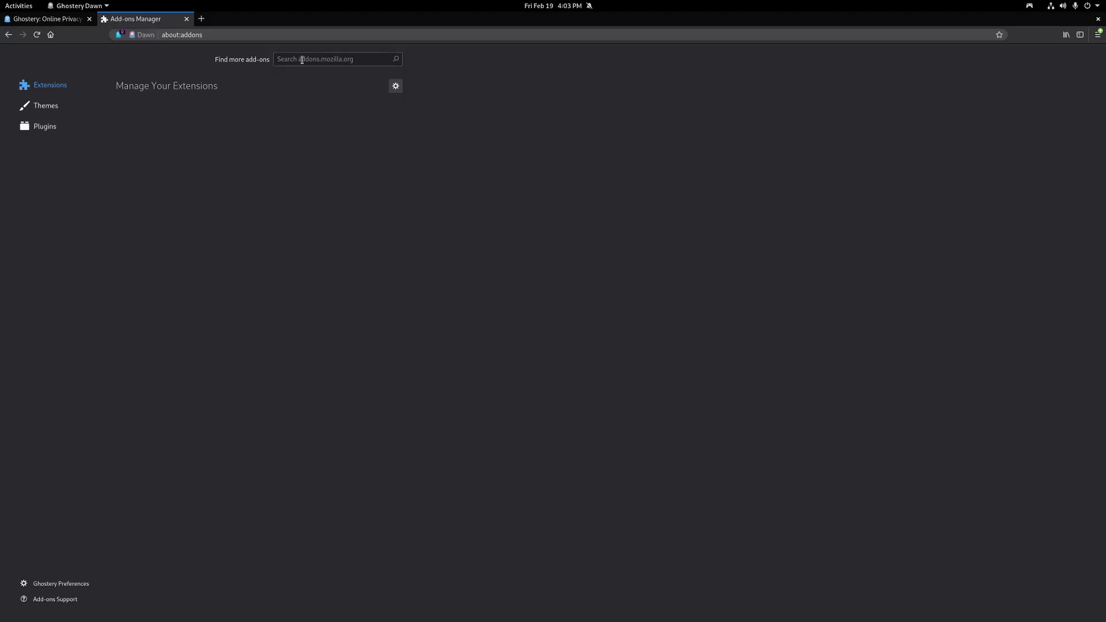
pyautogui.click(302, 62)
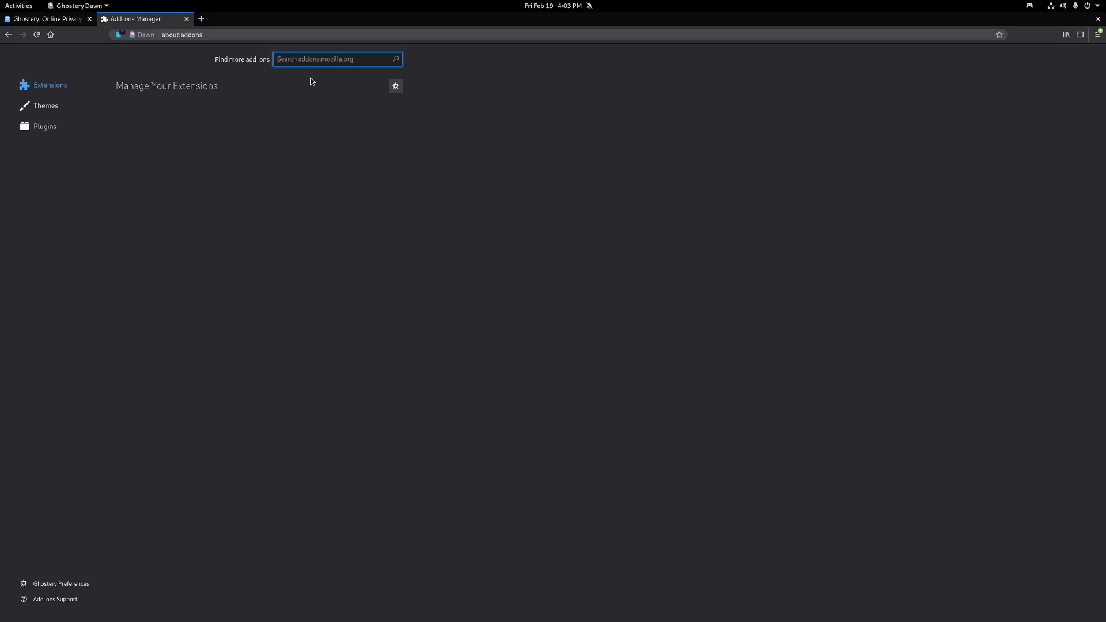
pyautogui.write('bitwarden')
pyautogui.press('Return')
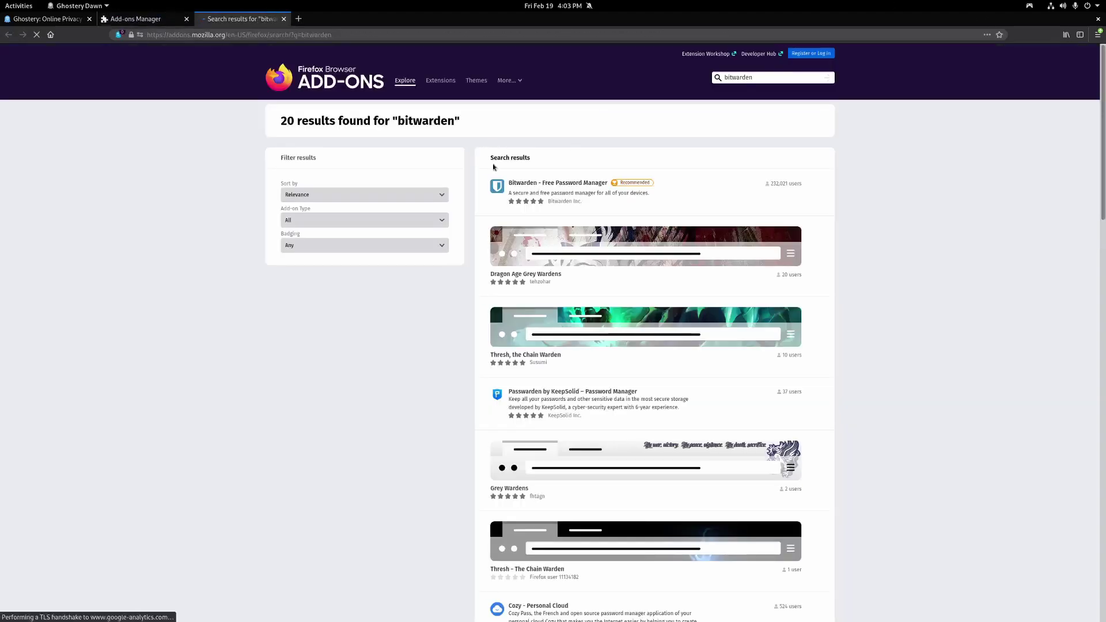
# Install the Bitwarden - Free Password Manager extension from its add-on page and approve its installation
pyautogui.click(550, 182)
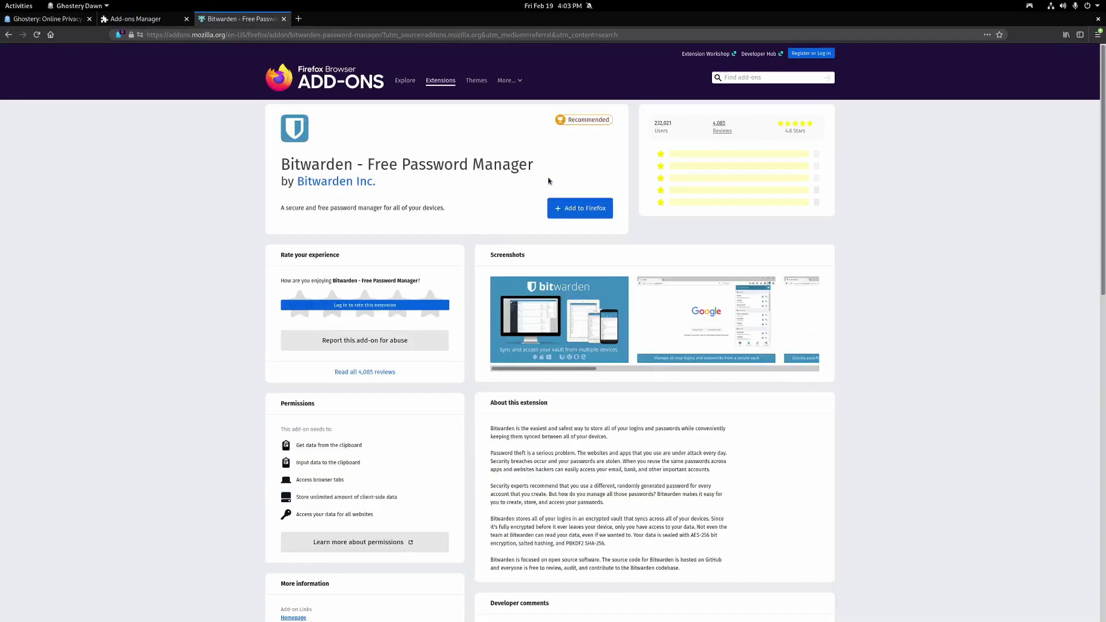
pyautogui.click(579, 208)
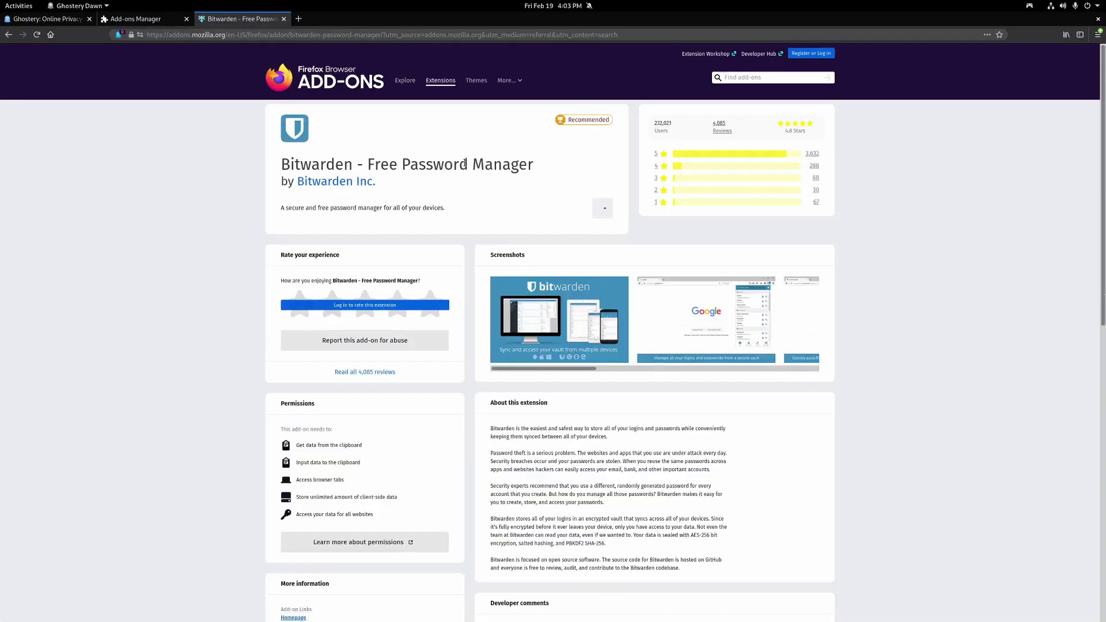
pyautogui.click(270, 133)
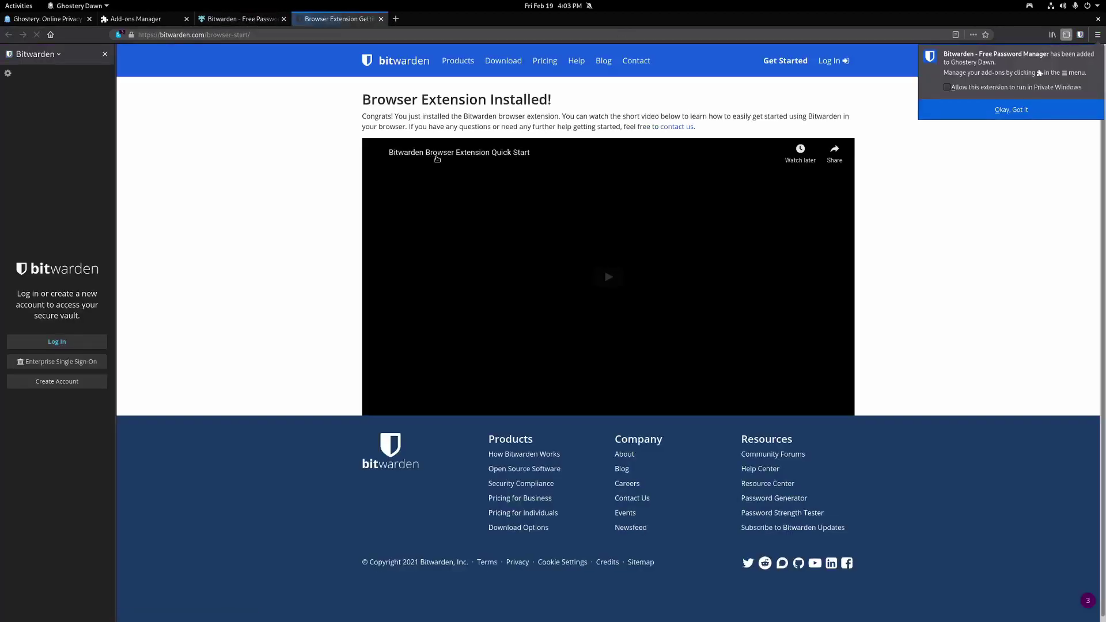
# Close the Bitwarden pages, its sidebar and the Add-ons Manager, and dismiss the extension-added notice
pyautogui.click(381, 19)
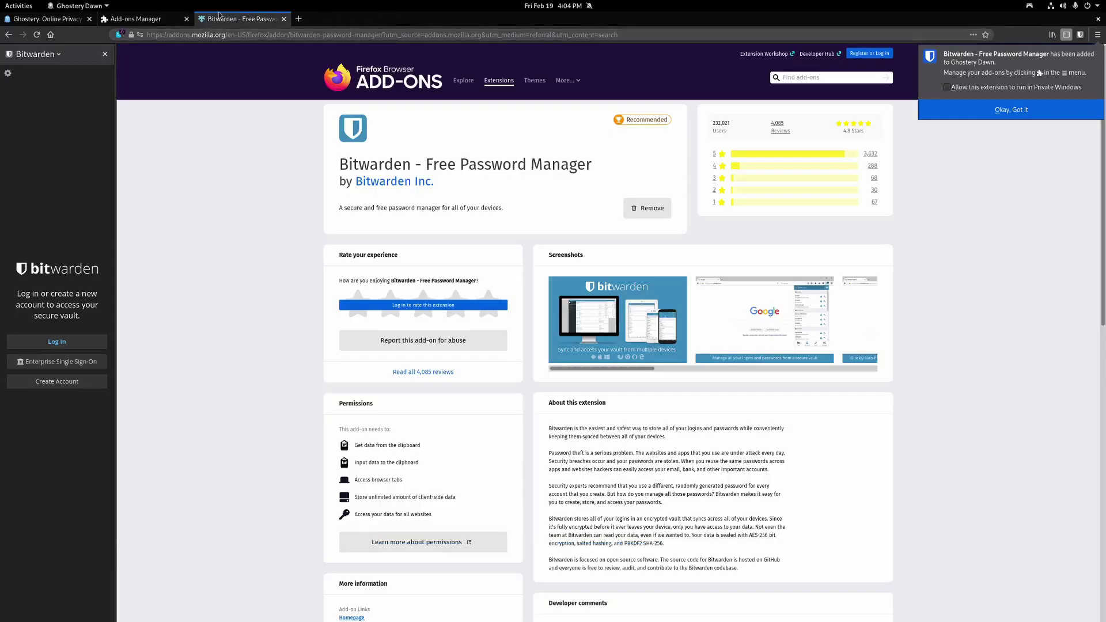
pyautogui.click(284, 19)
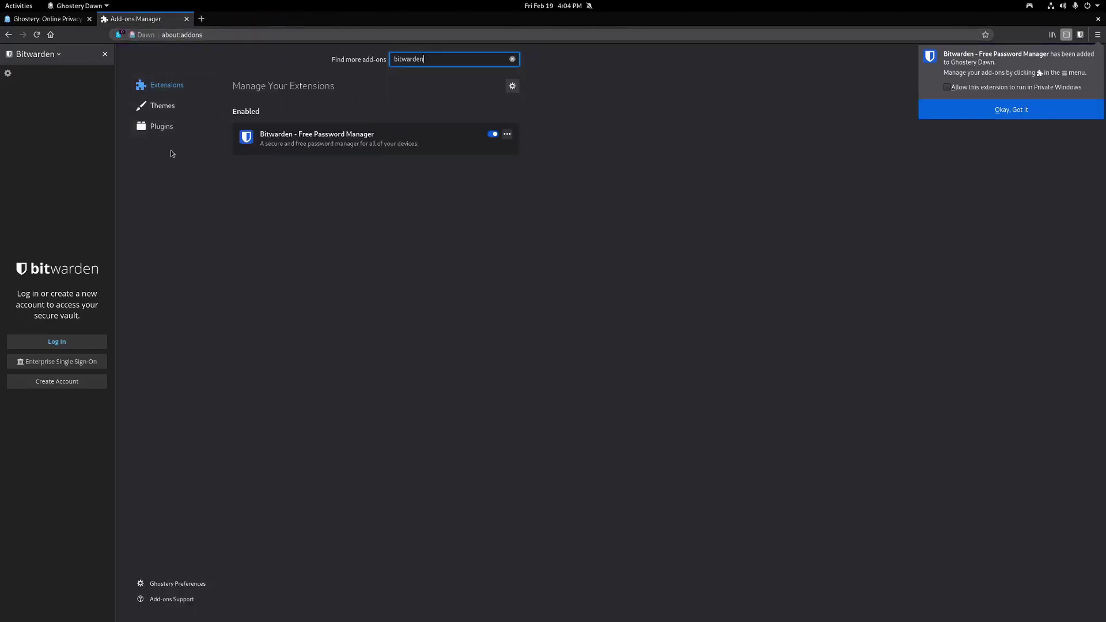
pyautogui.click(104, 53)
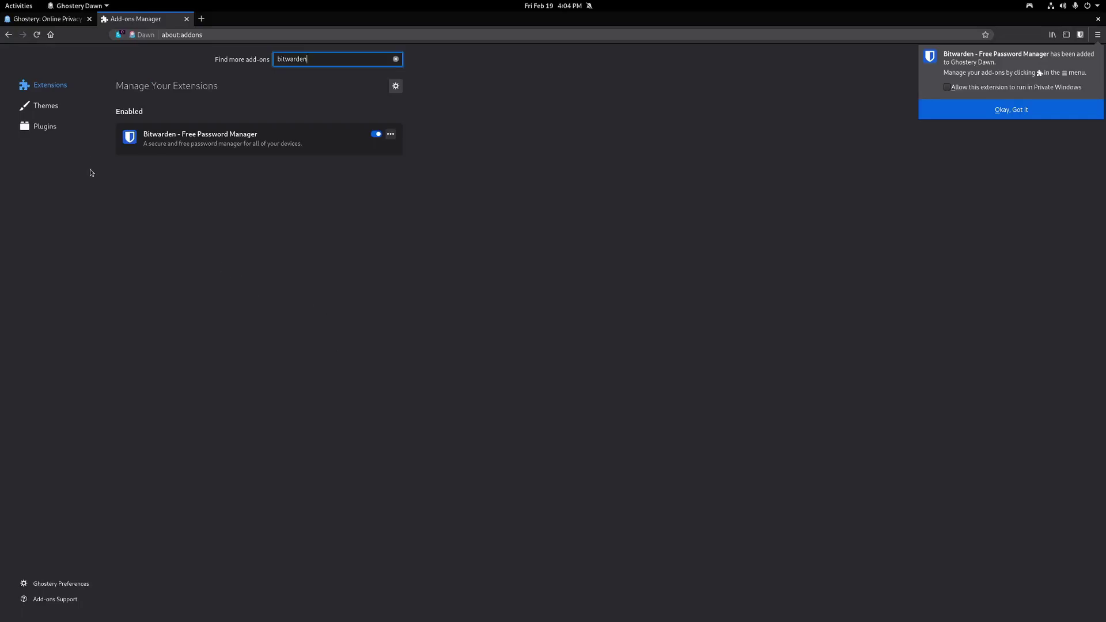
pyautogui.click(967, 109)
pyautogui.hotkey('ctrl', 'w')
# Search for "destination linux" in a new tab, then go to the Ghostery Glow home page from the results
pyautogui.hotkey('ctrl', 't')
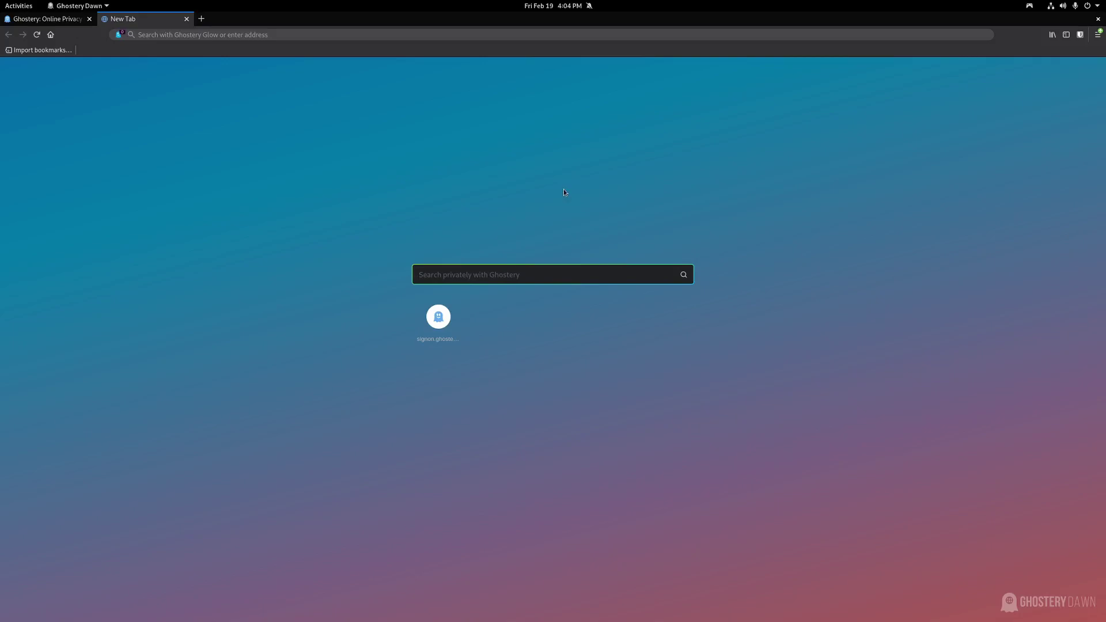
pyautogui.write('destination linux')
pyautogui.press('Return')
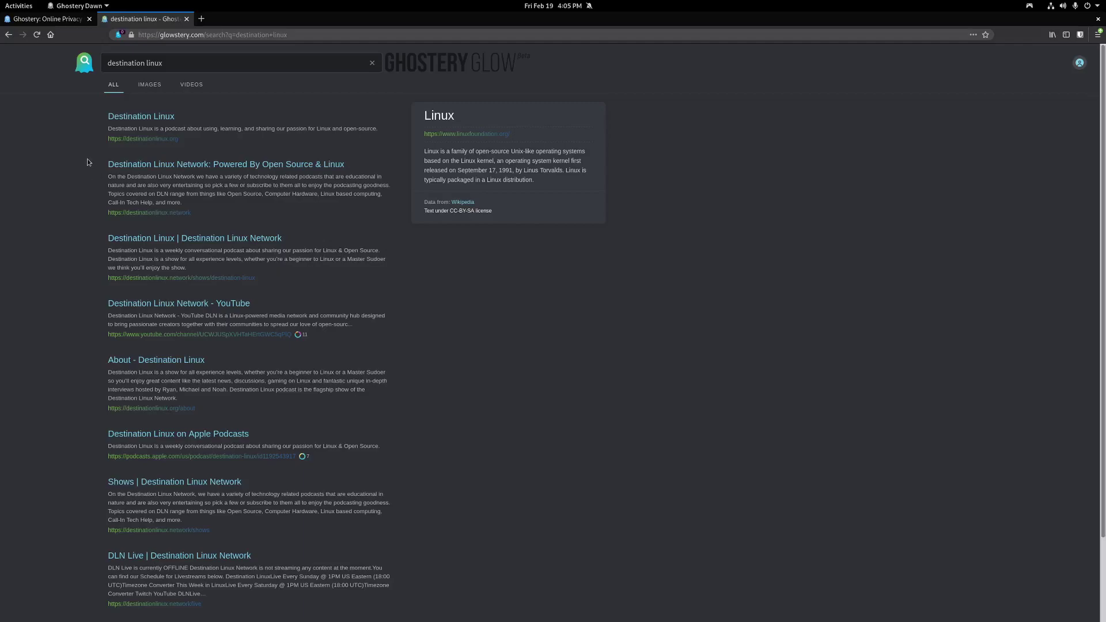
pyautogui.click(84, 62)
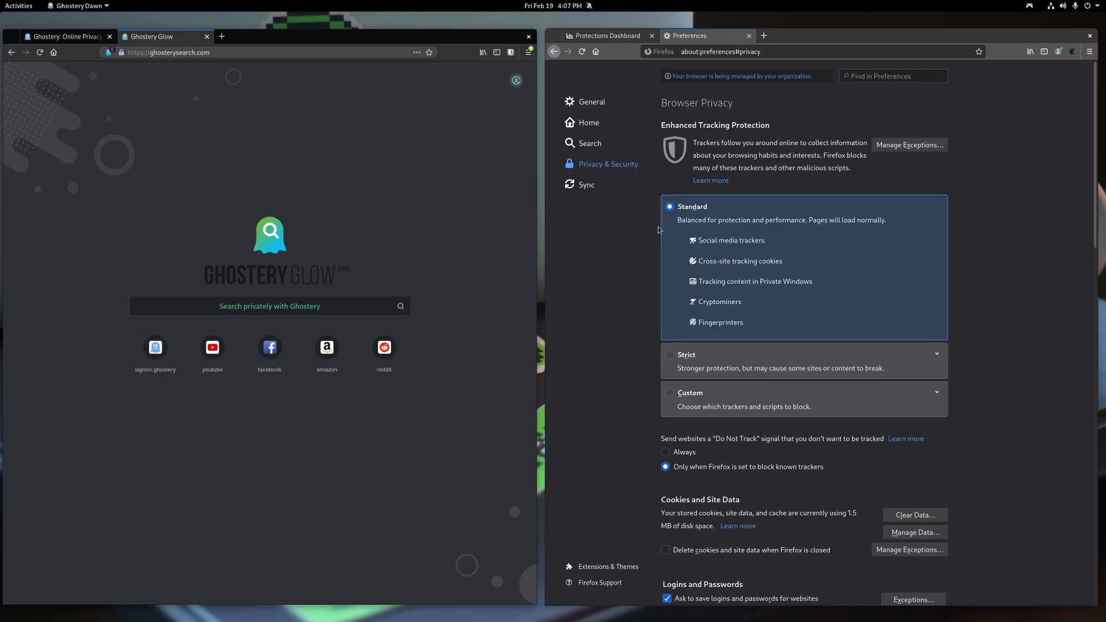
# Open the Ghostery Dawn preferences beside the Firefox privacy preferences for comparison
pyautogui.click(985, 118)
pyautogui.click(441, 159)
pyautogui.click(529, 53)
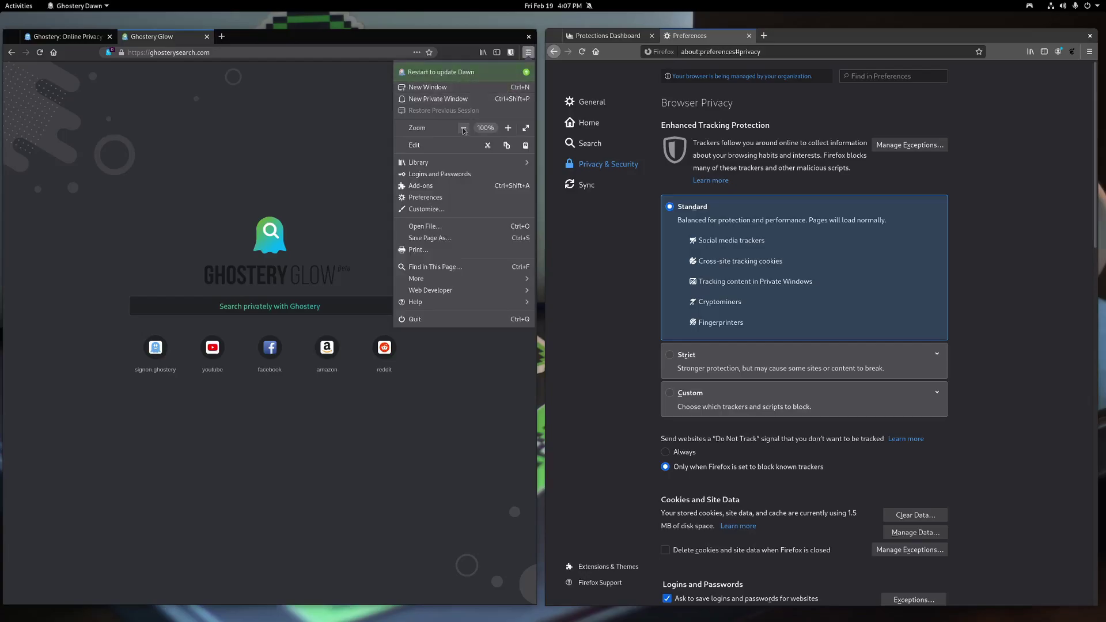
pyautogui.click(455, 198)
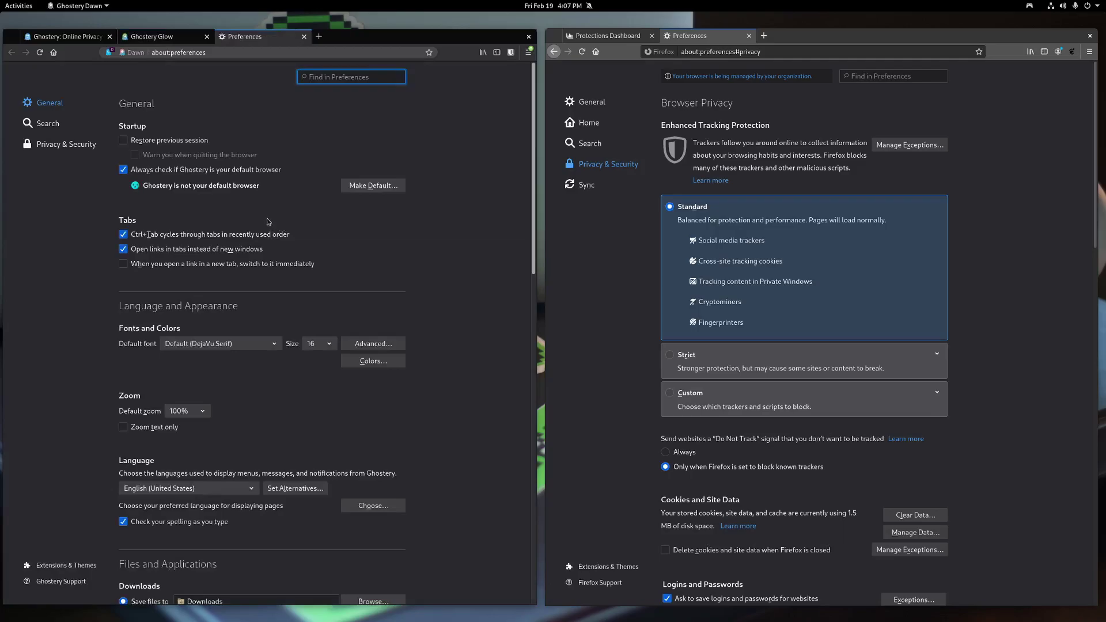
# Compare the cookie, login, history and address bar settings in the Ghostery Dawn and Firefox privacy preferences
pyautogui.click(64, 144)
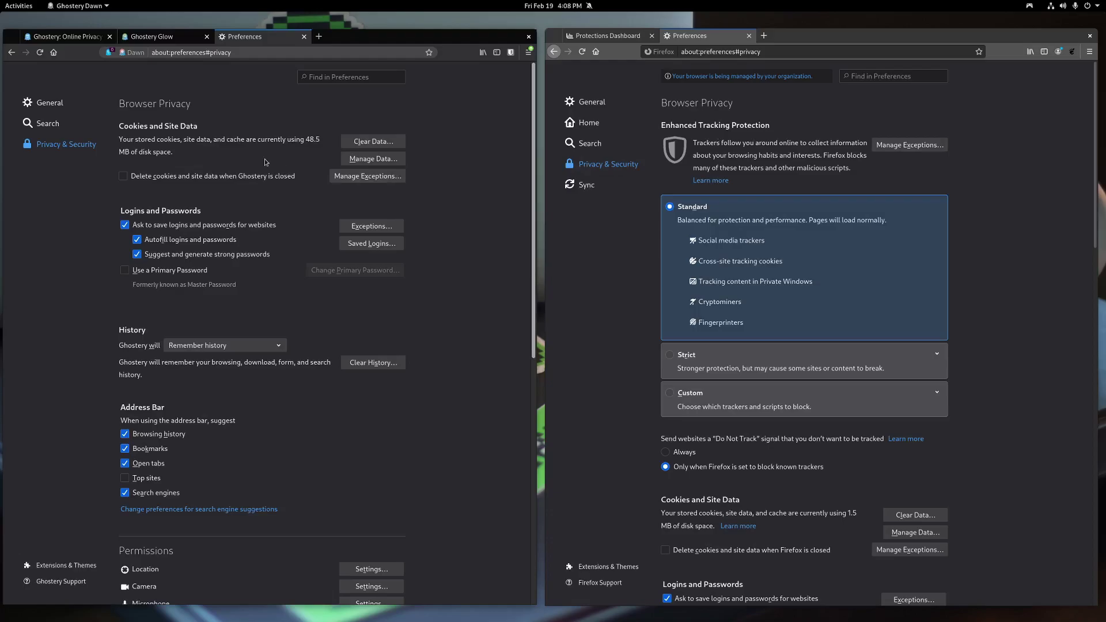
pyautogui.scroll(-3, 246, 170)
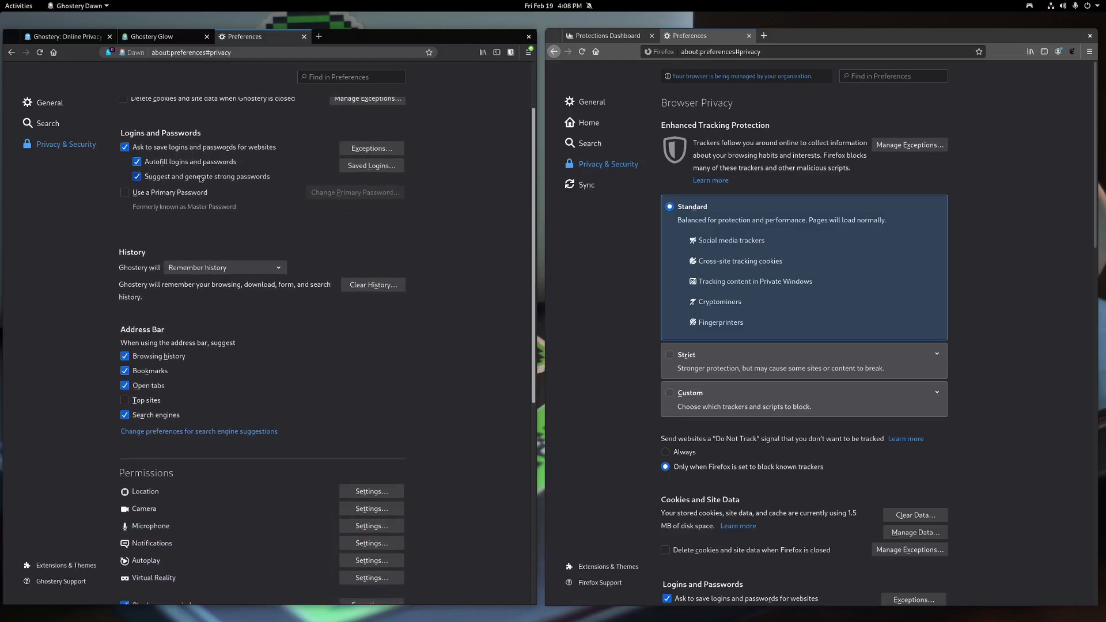
pyautogui.scroll(-5, 635, 246)
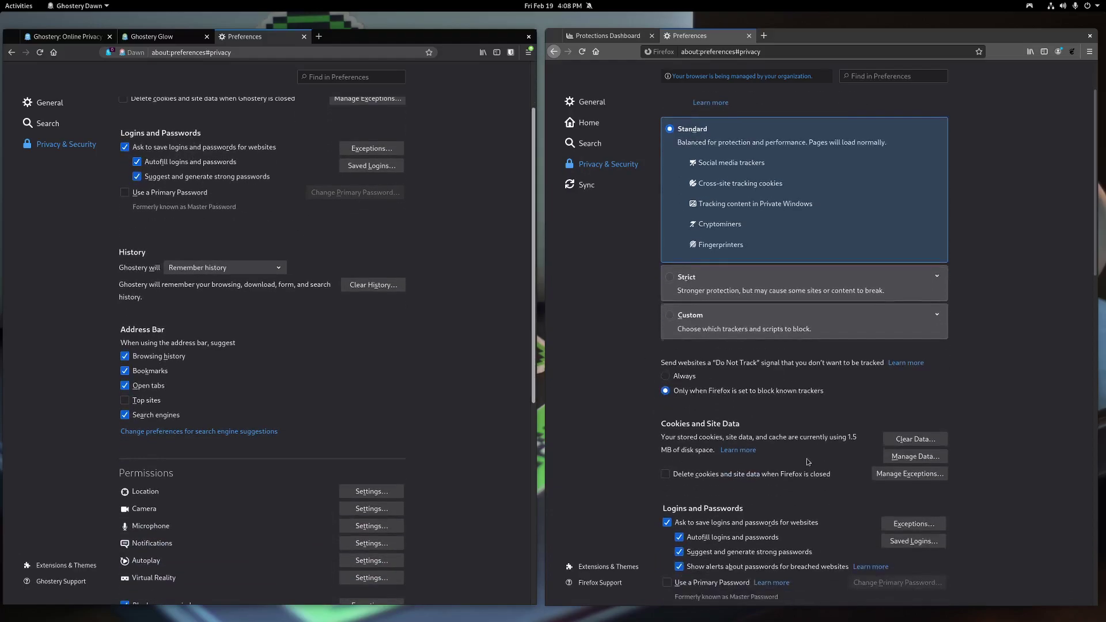
pyautogui.scroll(-1, 702, 407)
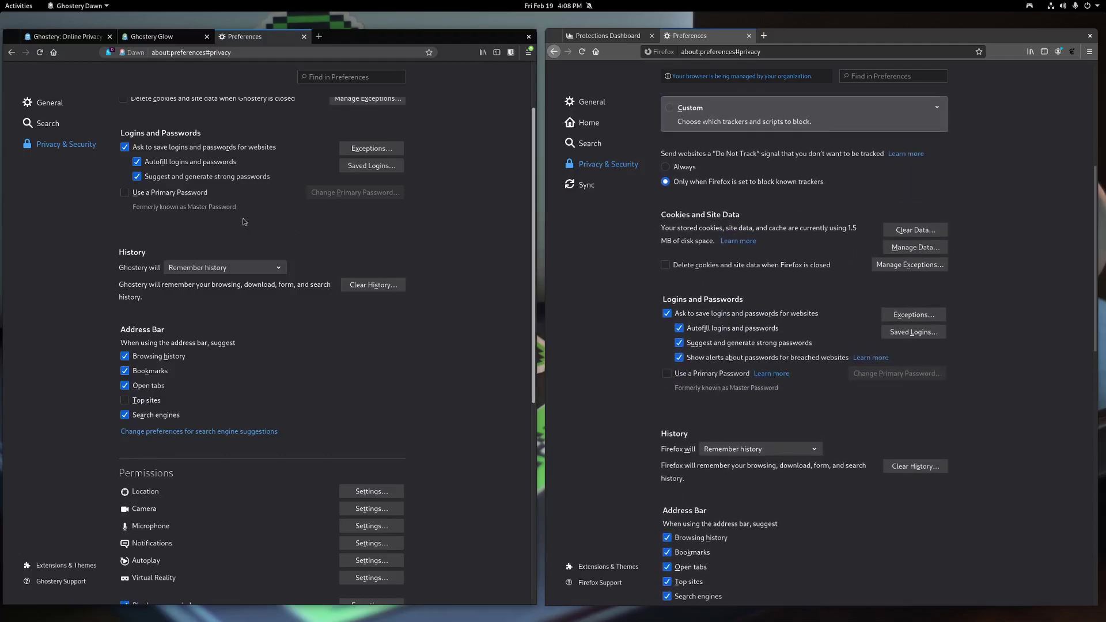
pyautogui.scroll(-2, 242, 208)
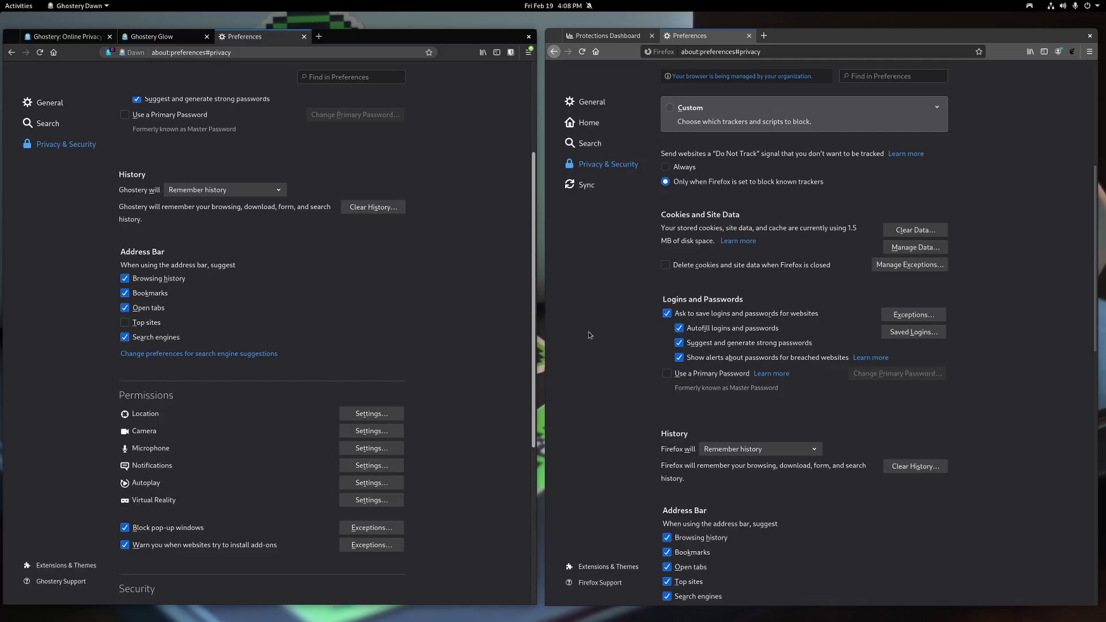
pyautogui.scroll(-4, 654, 407)
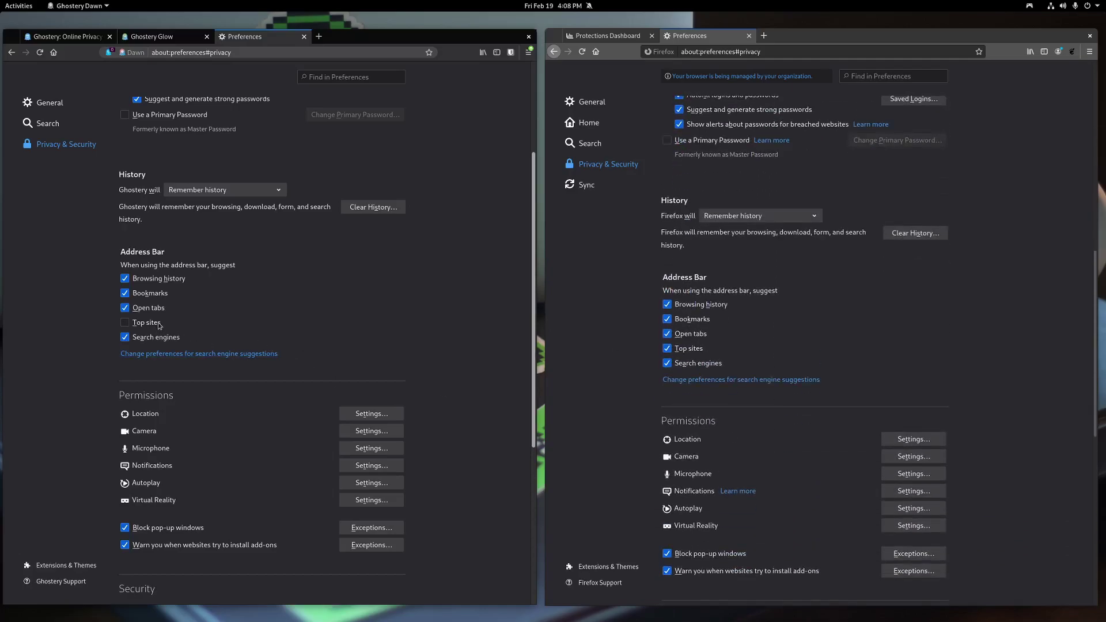
# Compare the permissions, data collection, security and HTTPS-Only Mode settings in the two browsers' privacy preferences
pyautogui.scroll(-4, 274, 281)
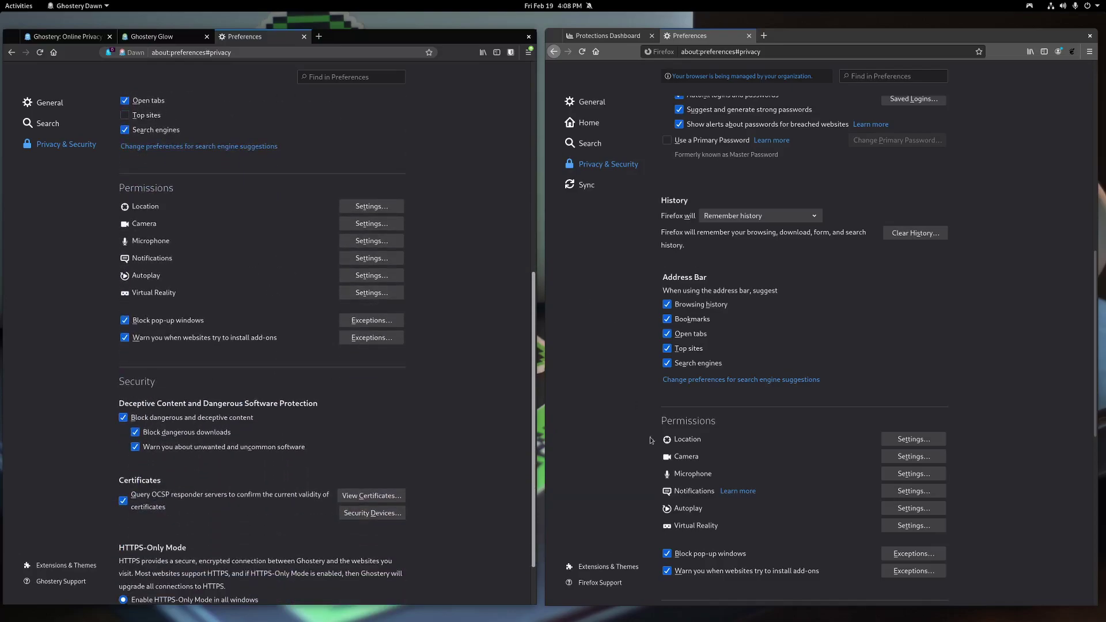
pyautogui.scroll(-4, 720, 438)
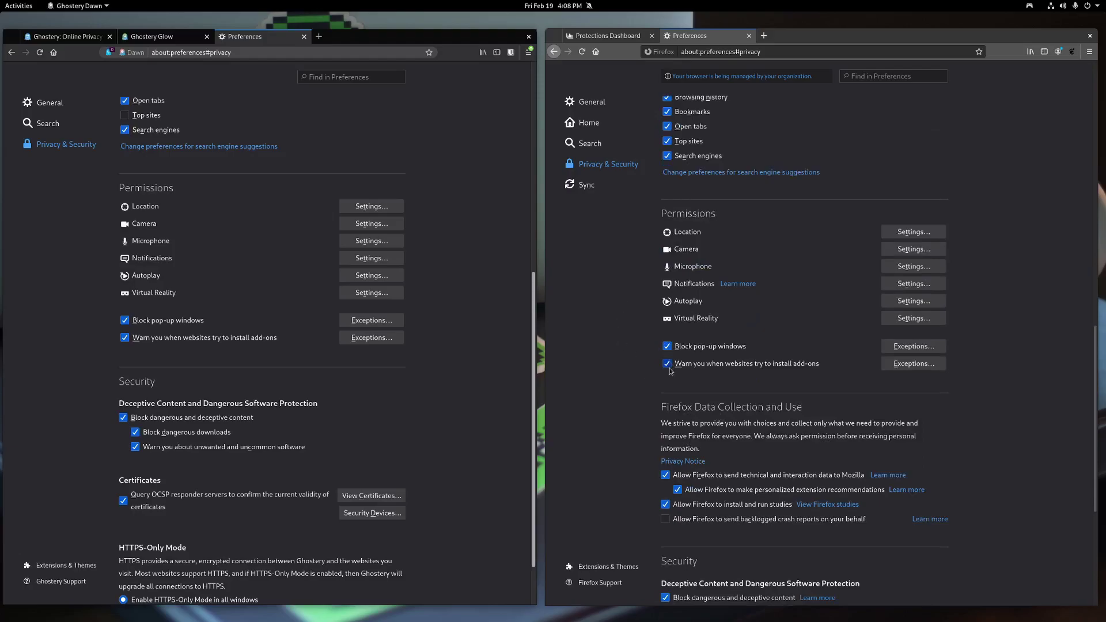
pyautogui.scroll(-1, 287, 297)
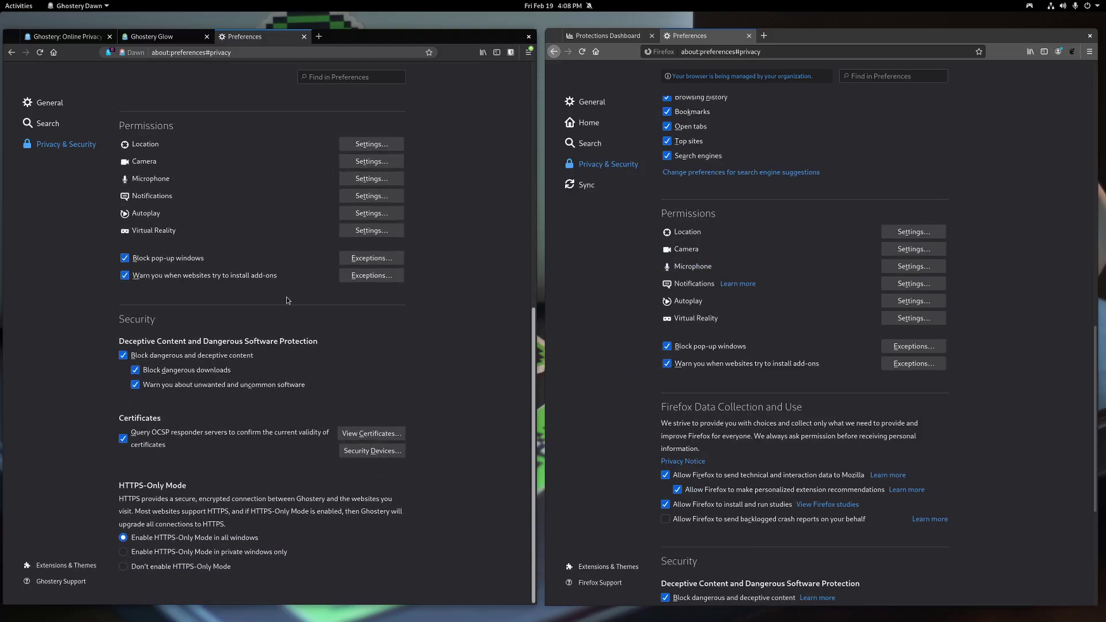
pyautogui.scroll(-3, 641, 331)
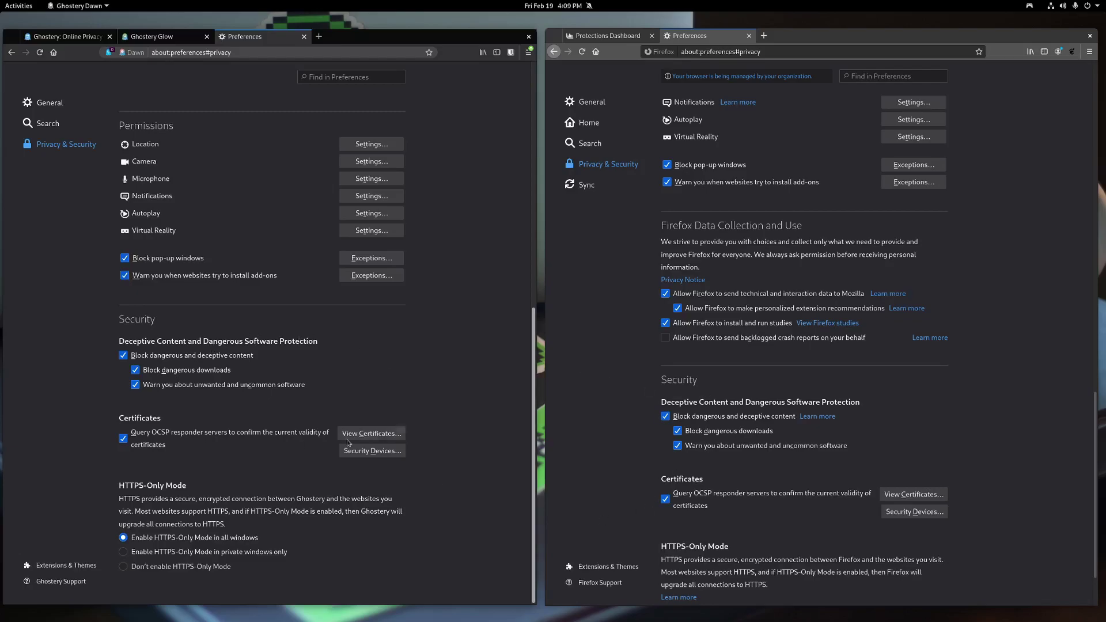
pyautogui.scroll(-1, 655, 477)
pyautogui.scroll(-3, 655, 476)
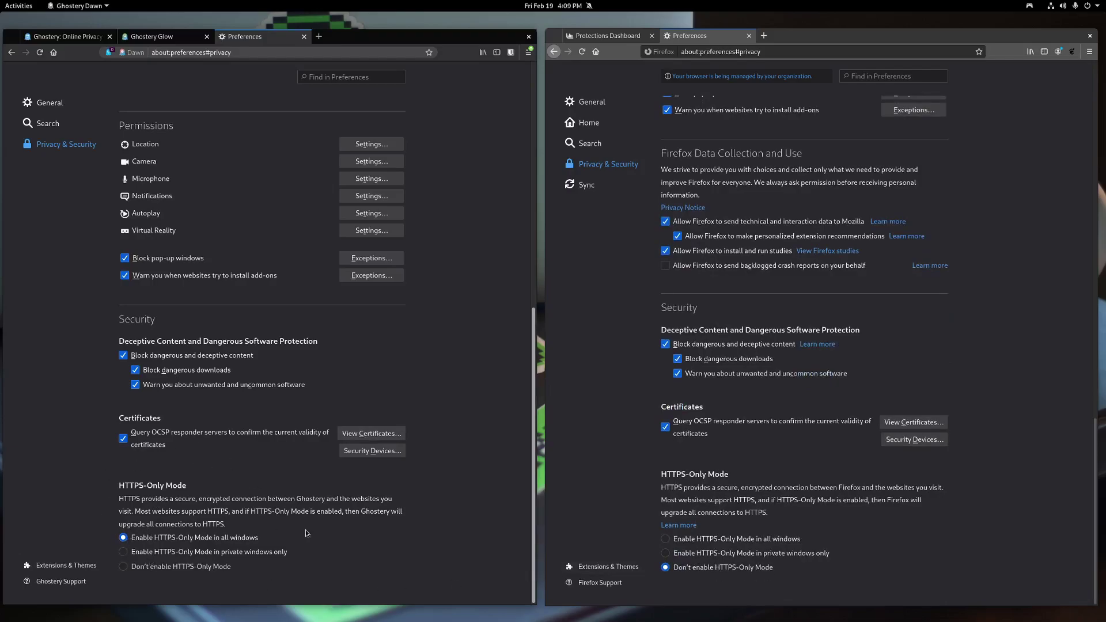
pyautogui.scroll(7, 368, 369)
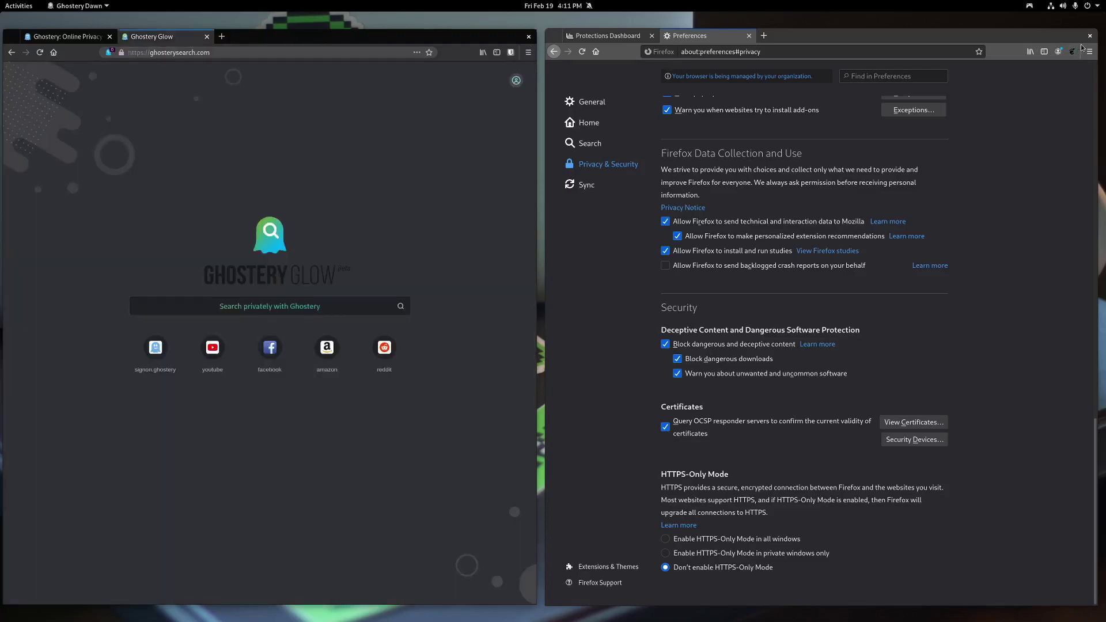
# Open the themes page of Firefox's Add-ons Manager and examine the installed and recommended themes
pyautogui.click(1090, 51)
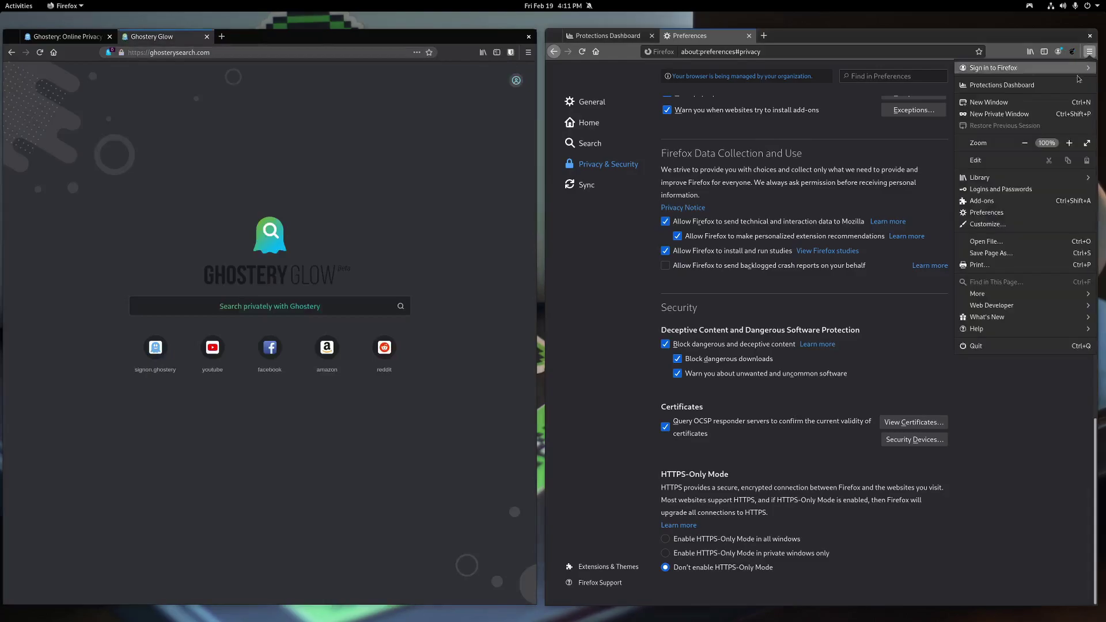
pyautogui.click(998, 200)
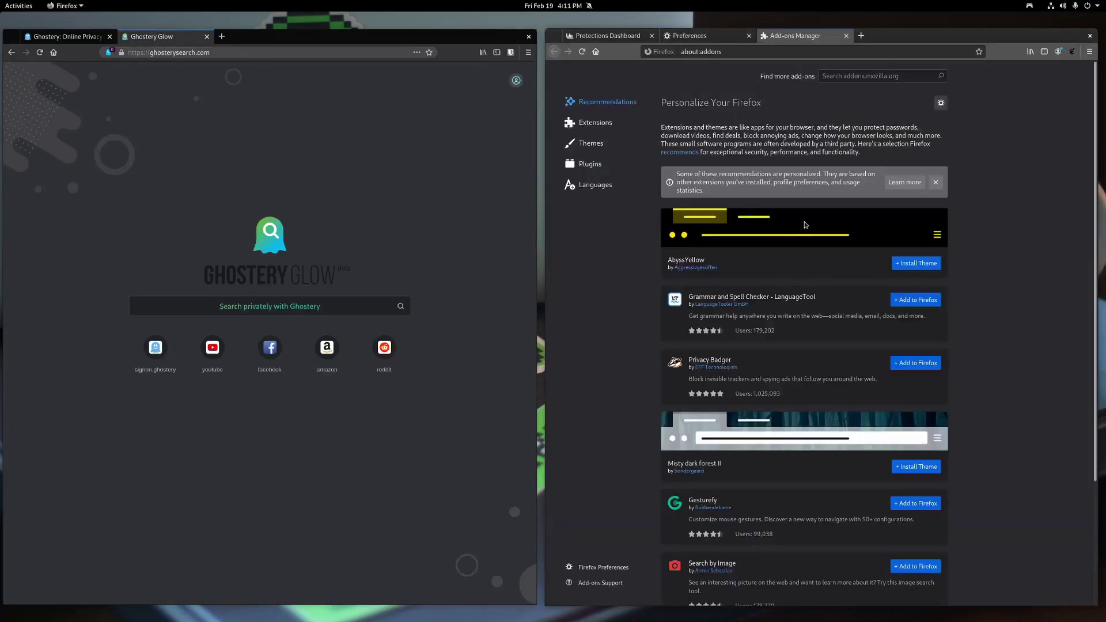
pyautogui.click(591, 143)
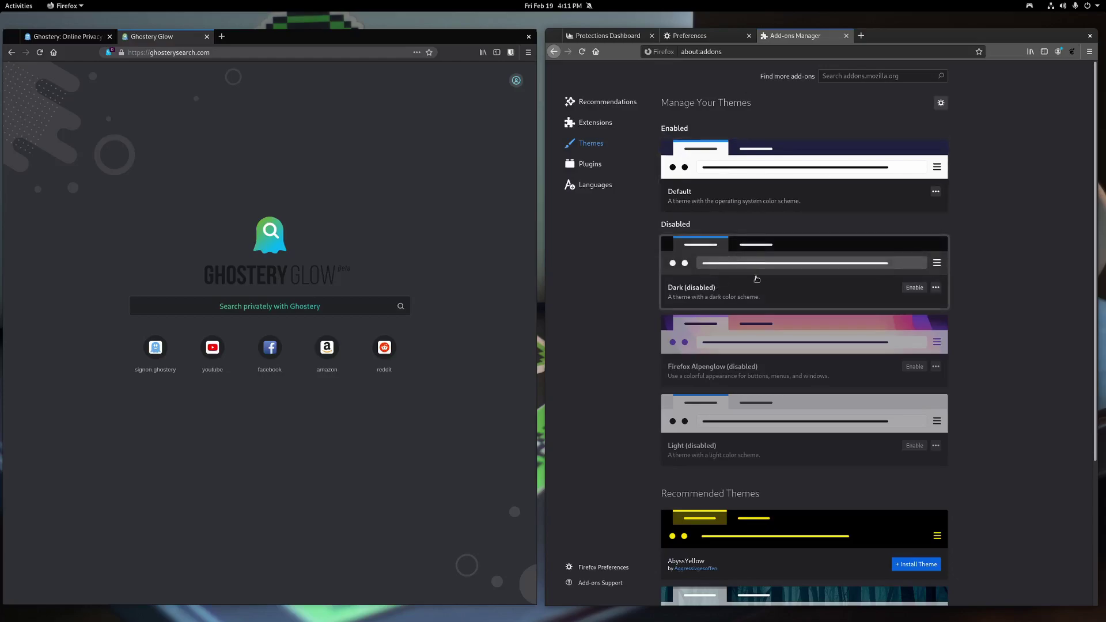
pyautogui.scroll(-2, 758, 288)
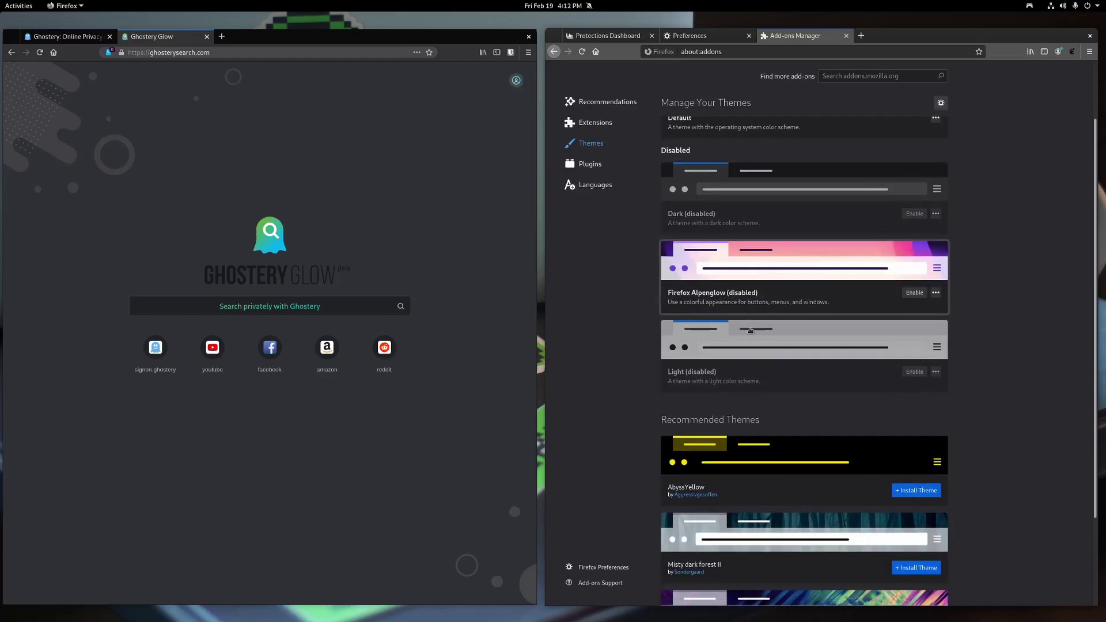
pyautogui.scroll(2, 858, 272)
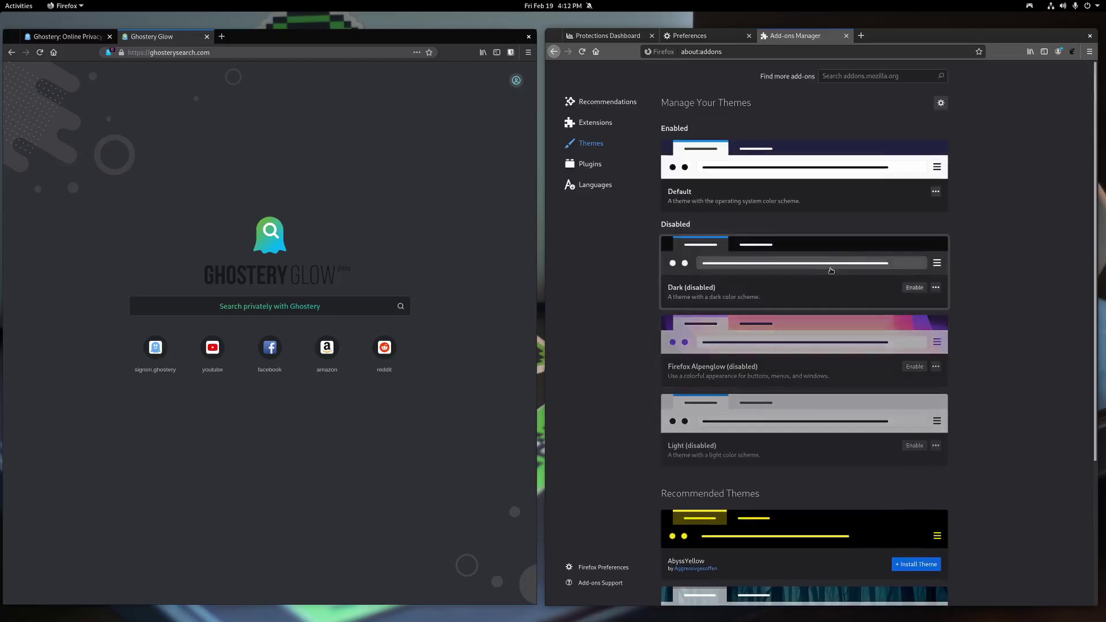
pyautogui.scroll(-5, 805, 313)
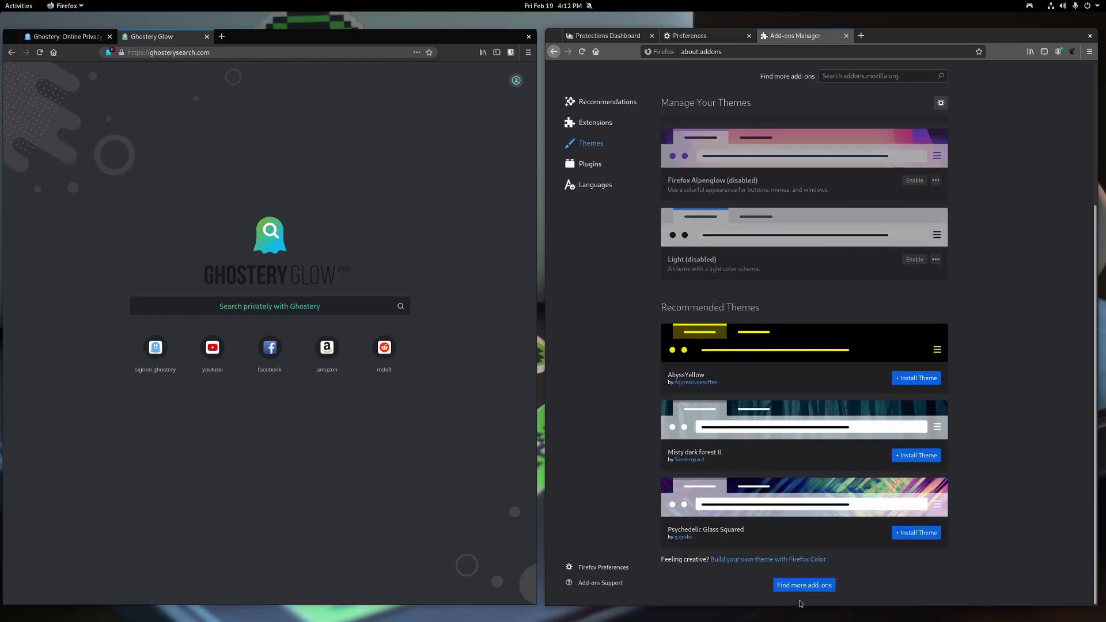
# Open the themes in Ghostery Dawn's Add-ons Manager, try the Ghostery Dynamic theme and switch back to Ghostery Private
pyautogui.click(525, 54)
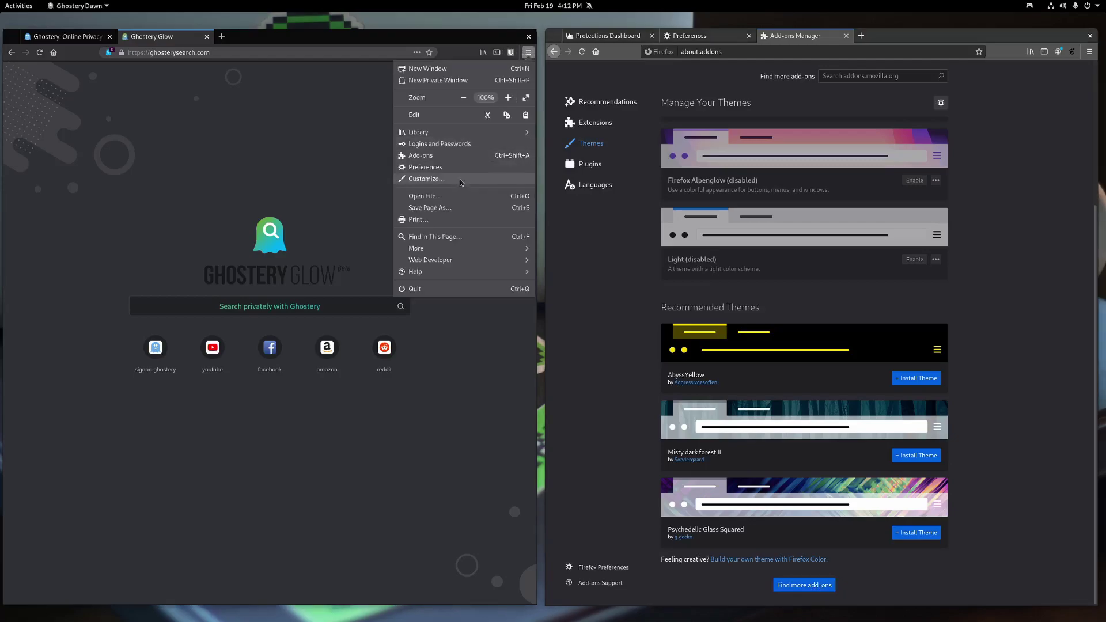
pyautogui.click(444, 156)
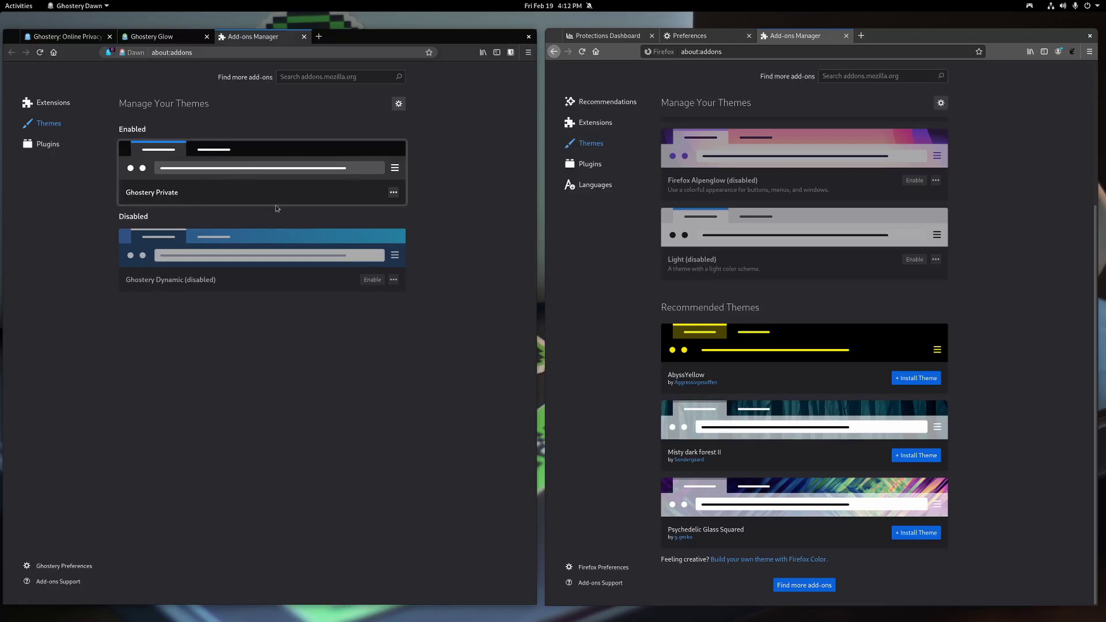
pyautogui.click(371, 279)
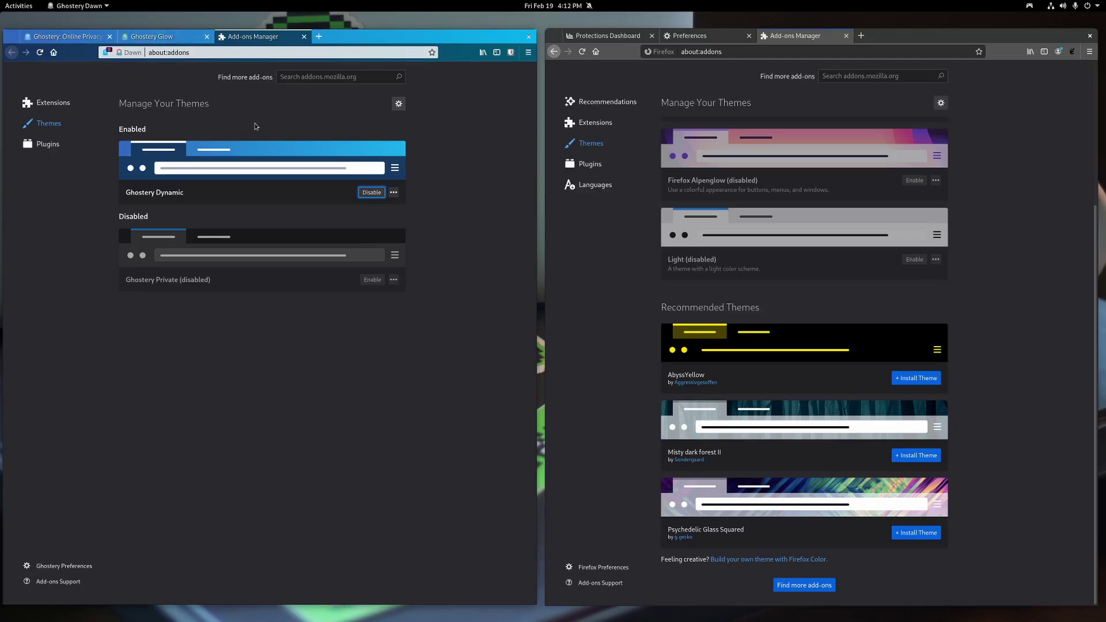
pyautogui.click(365, 277)
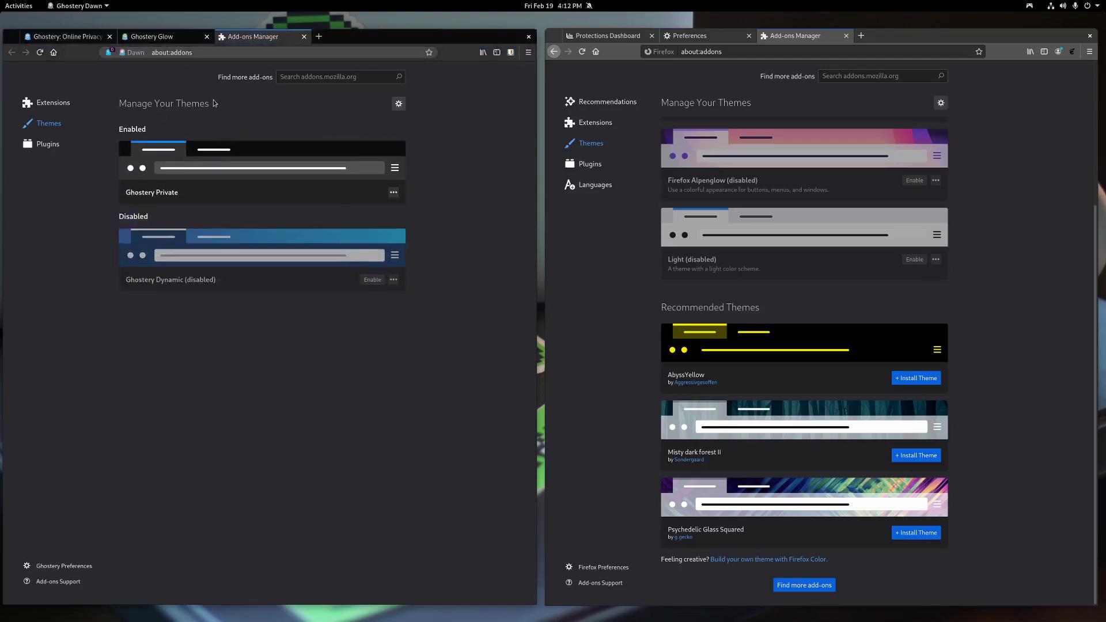